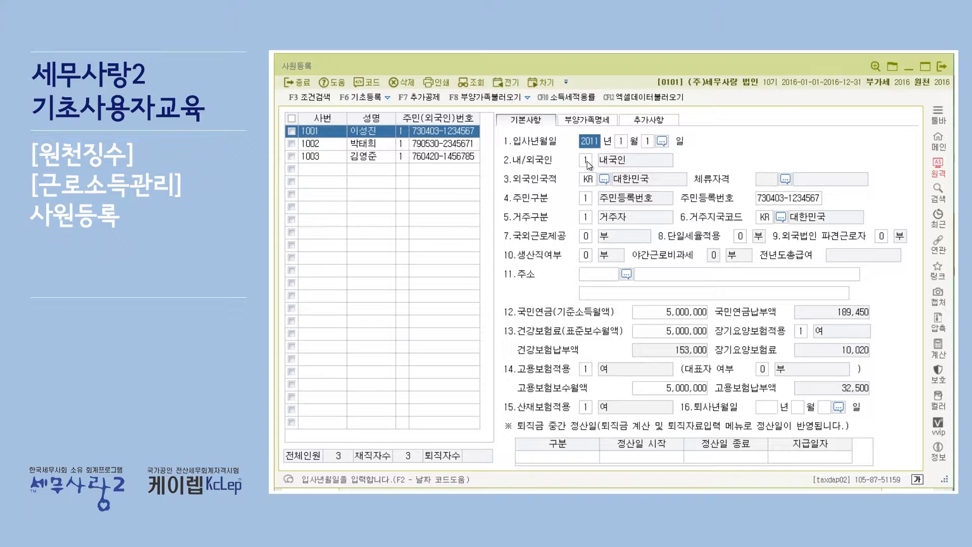
Review the first employee's 내/외국인 options, keeping 1.내국인, and browse the country code list for 외국인국적
click(587, 160)
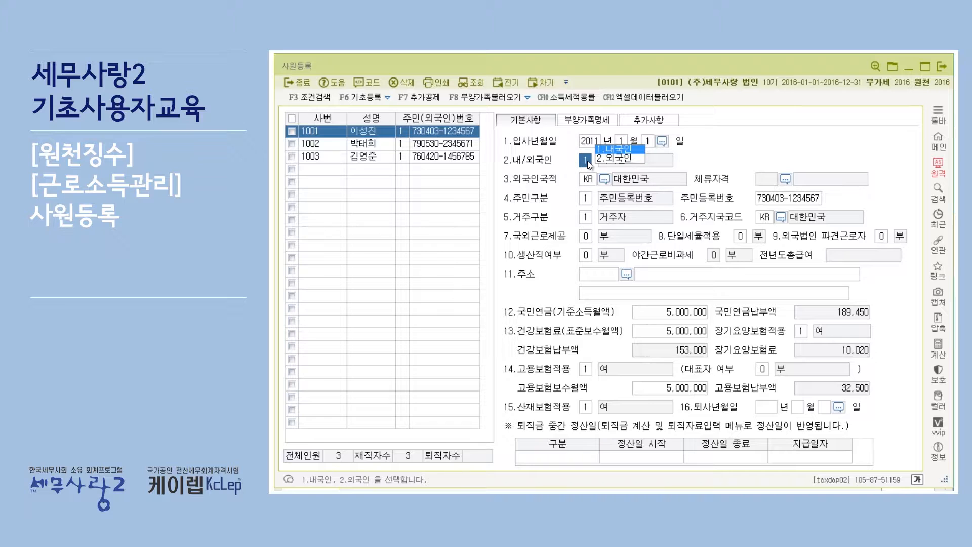
key(Return)
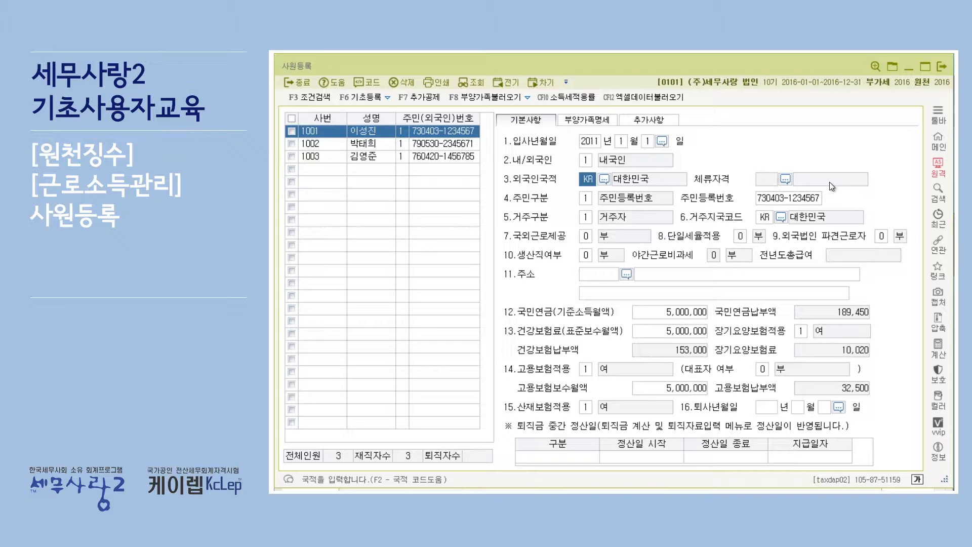
click(606, 182)
scroll(631, 197, down, 5)
scroll(629, 200, down, 15)
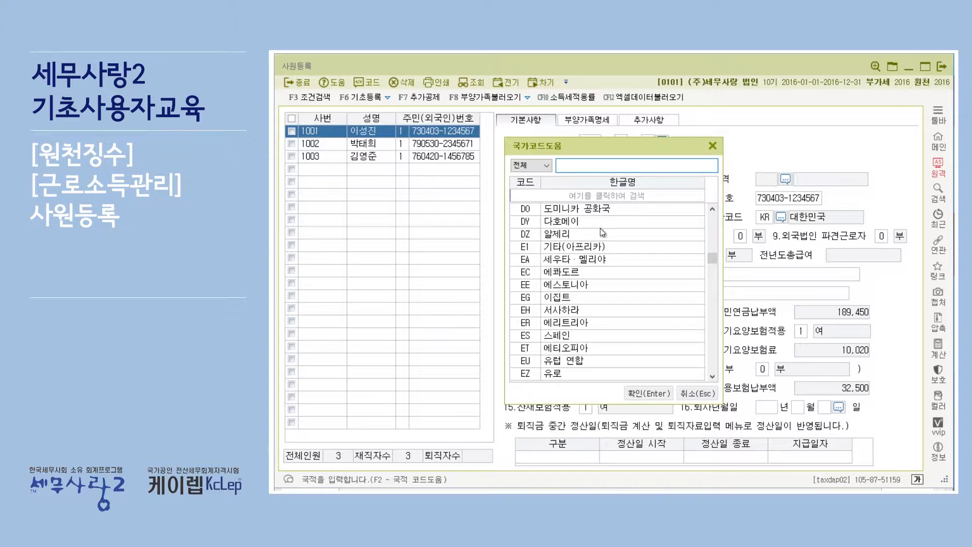
click(712, 147)
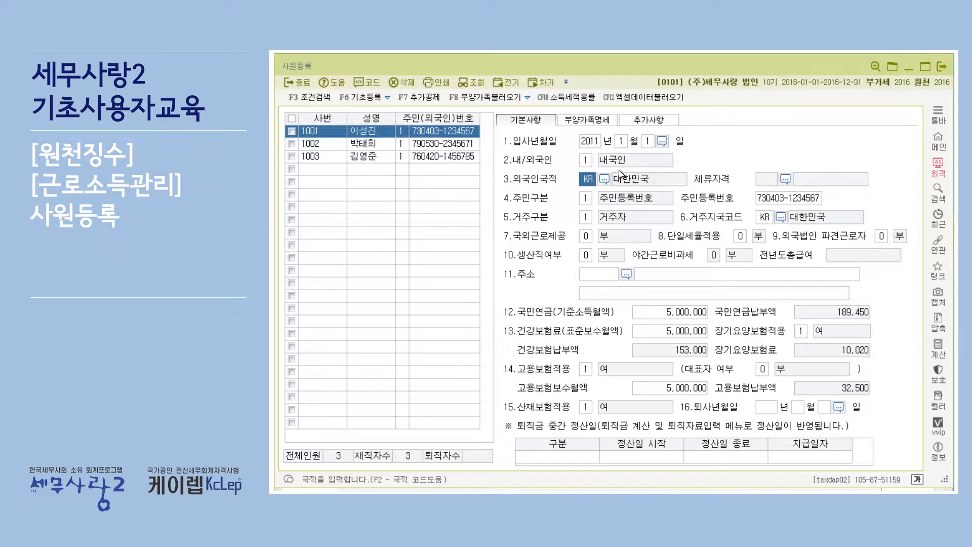
Browse the code list offered for 체류자격 and close it without choosing an entry
click(788, 178)
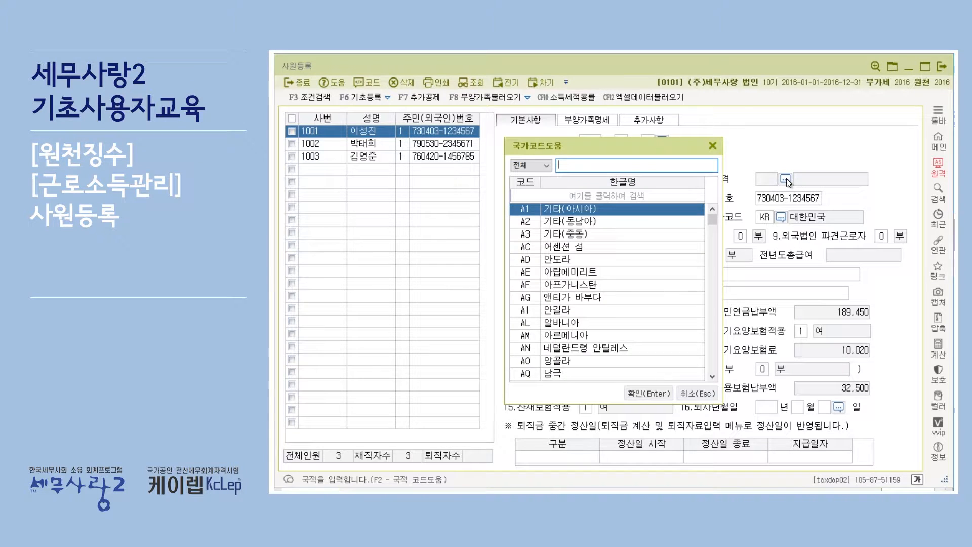
scroll(613, 258, down, 15)
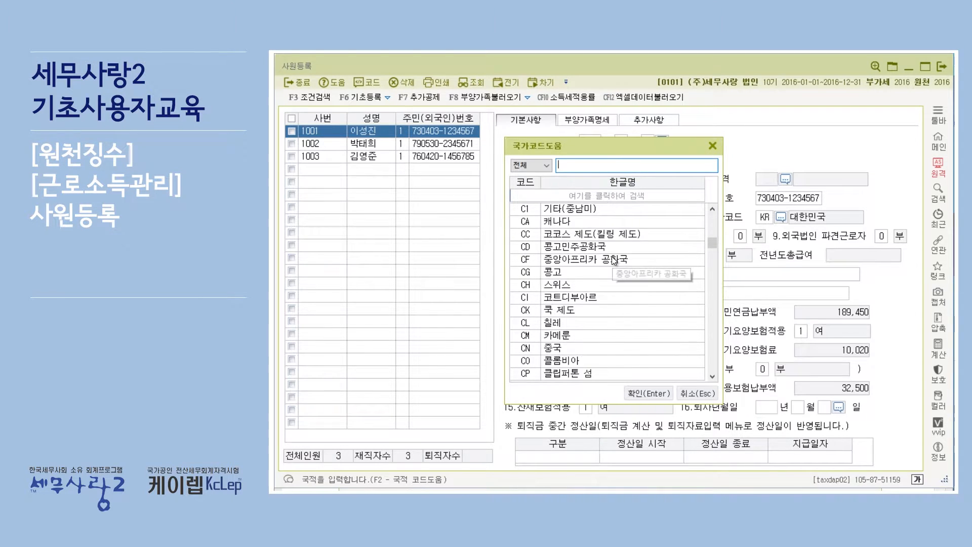
scroll(613, 253, up, 15)
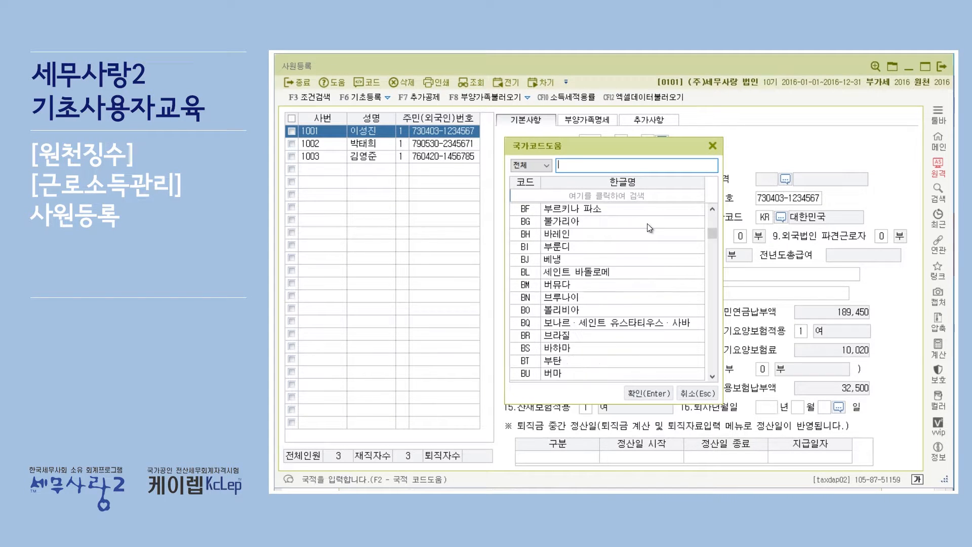
click(712, 147)
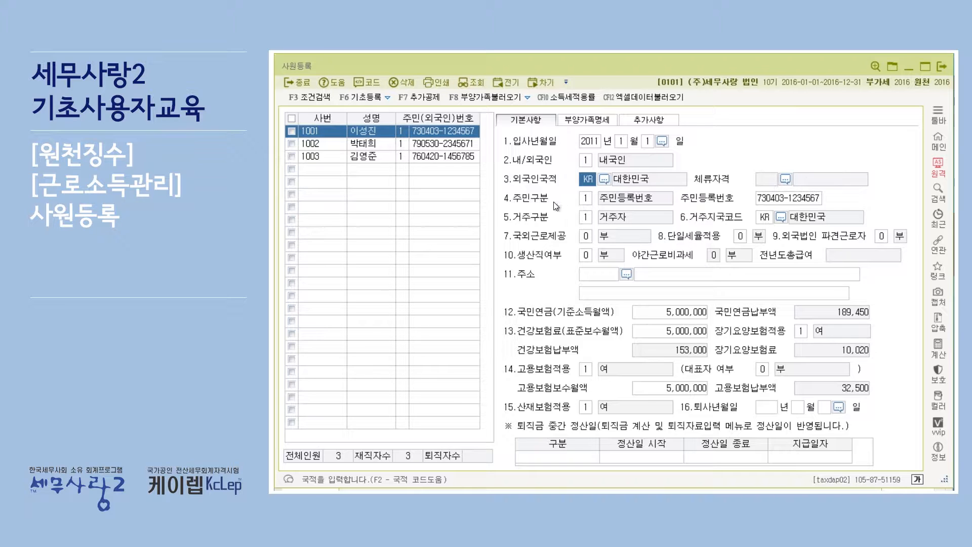
Review the 주민구분 options, the 주민등록번호 field and the 거주구분 options
click(590, 197)
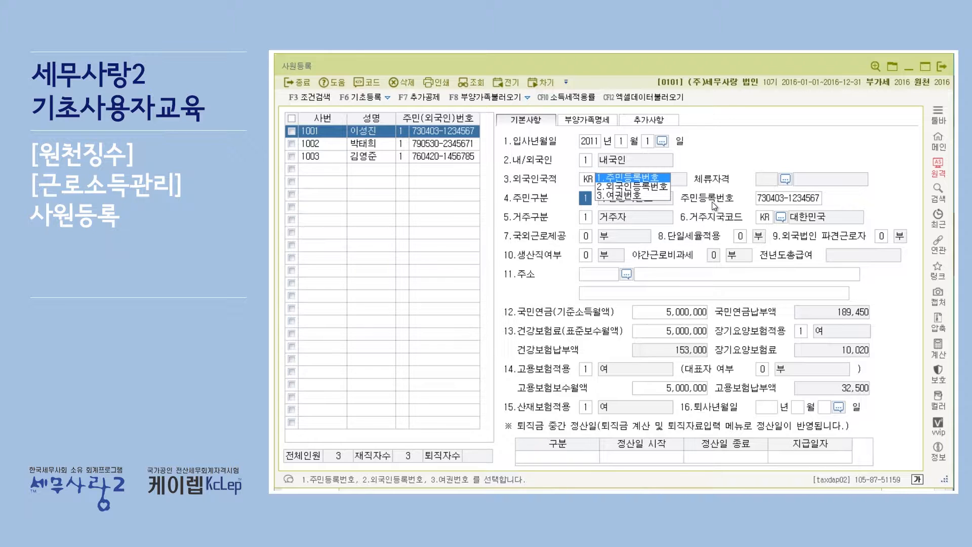
click(769, 201)
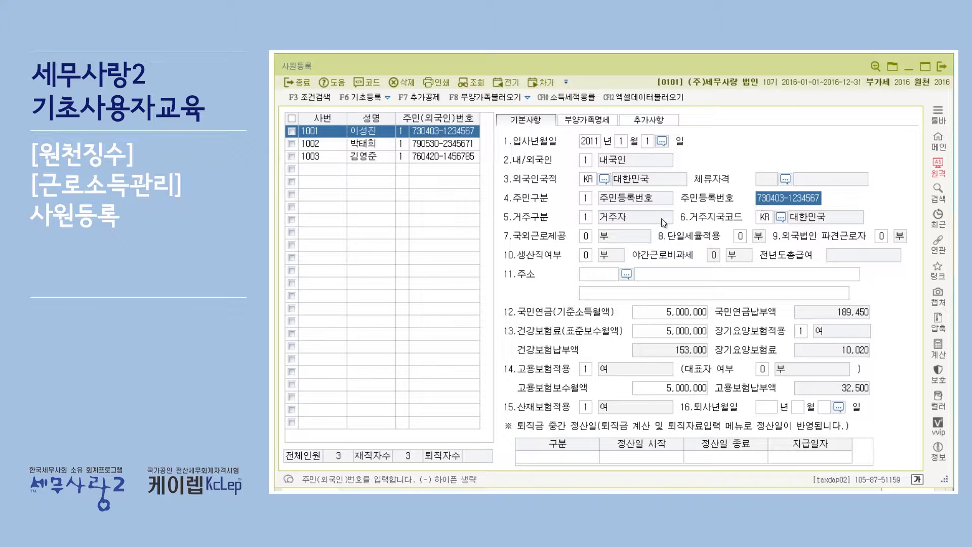
click(591, 215)
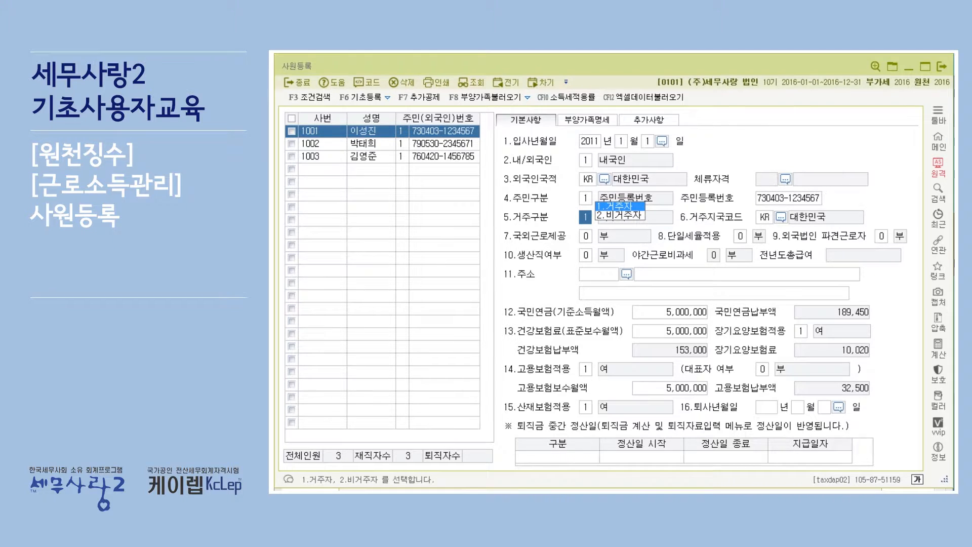
Switch to the exercise PDF in Adobe Acrobat Reader, read the resident number note and the 기본사항 table, and return to 사원등록
key(alt+Tab)
scroll(574, 188, up, 2)
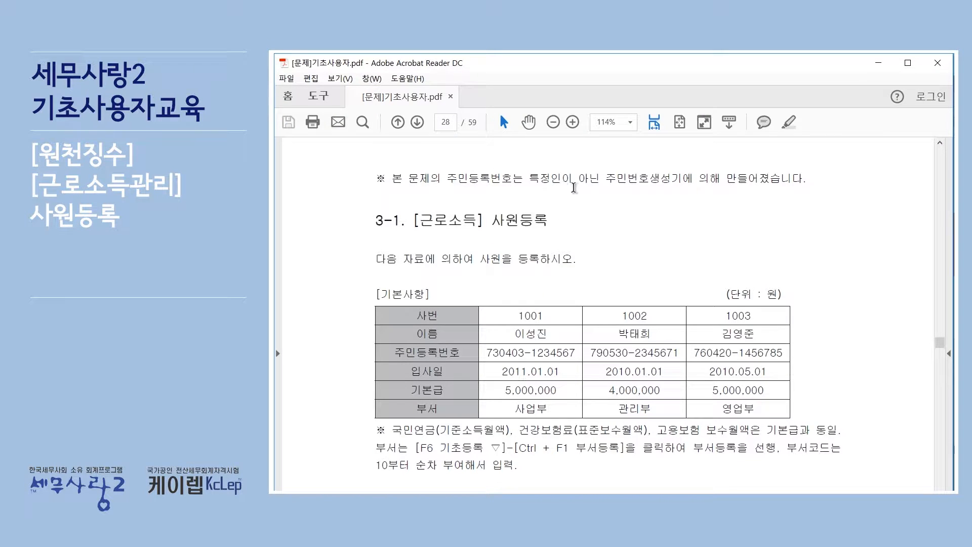
scroll(789, 199, down, 1)
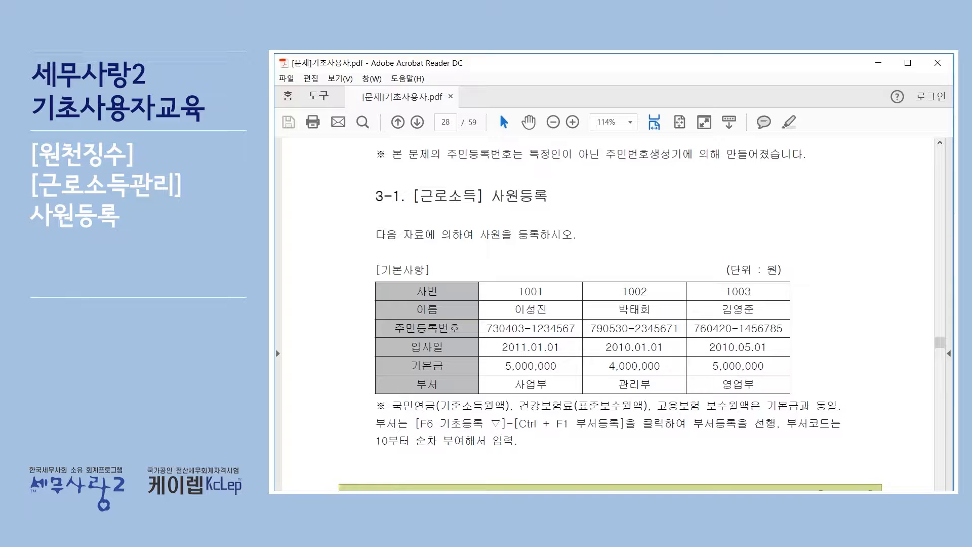
key(alt+Tab)
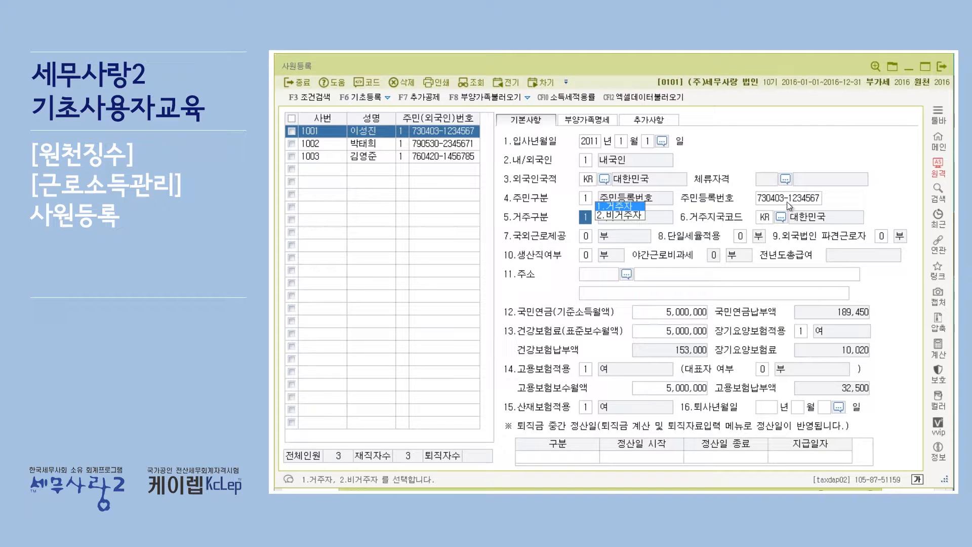
Examine the 주민등록번호 field again, along with the 거주구분 options and the 거주지국코드 field
click(767, 199)
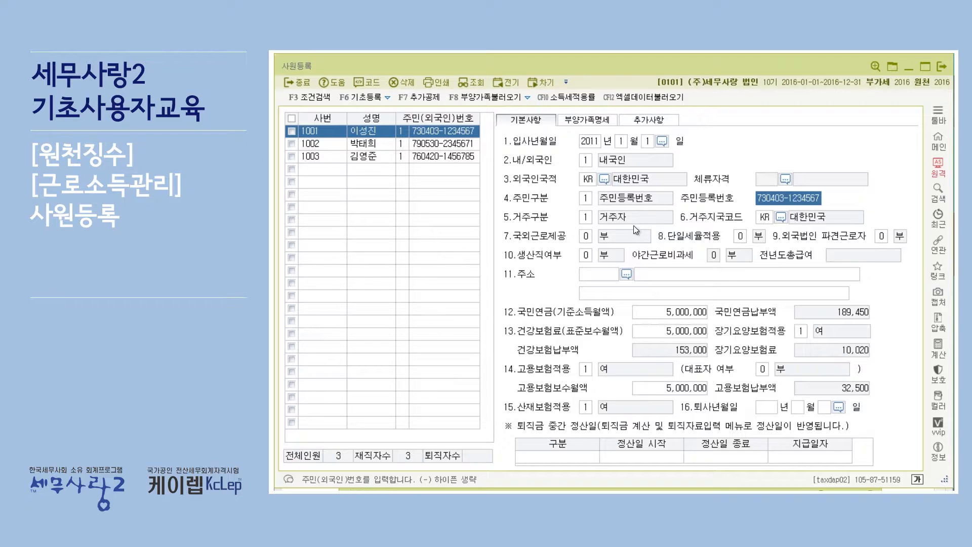
click(588, 218)
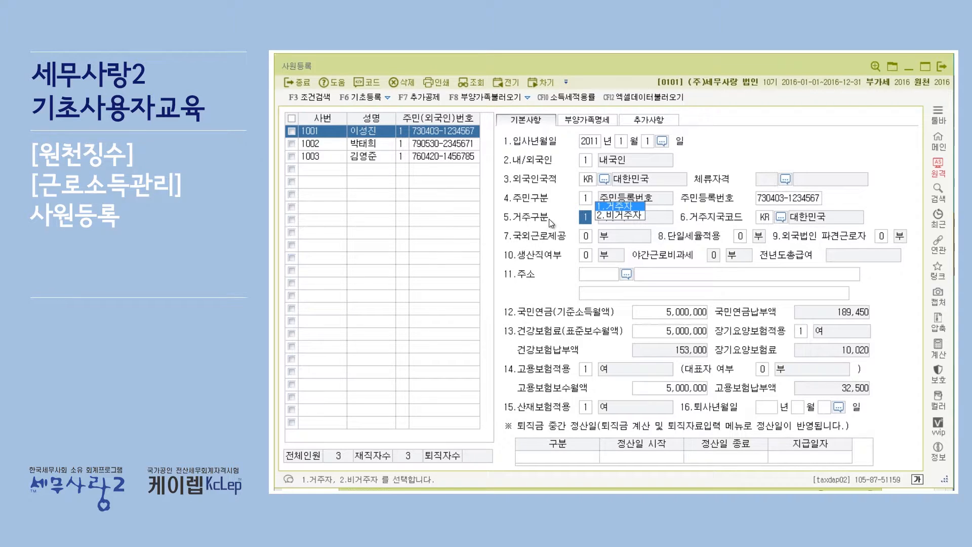
click(764, 216)
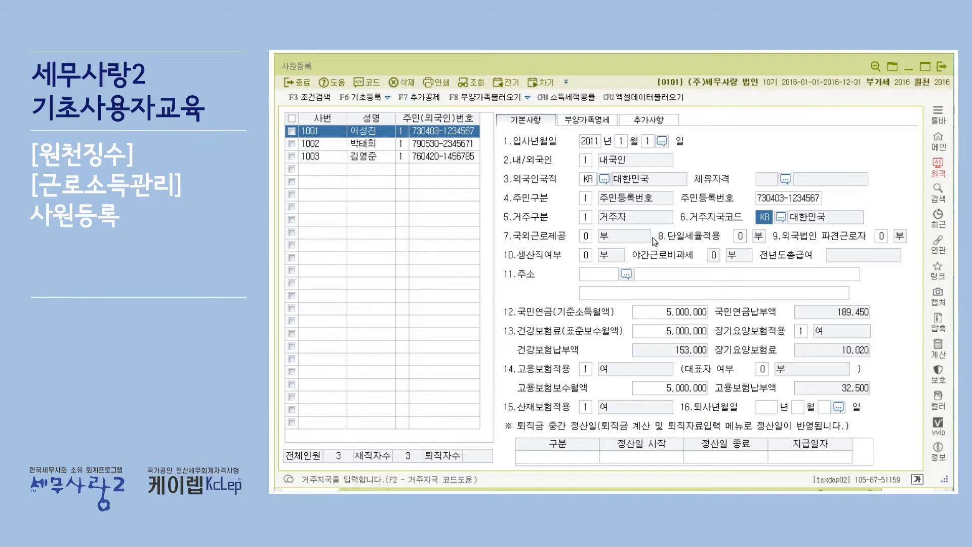
Review the available options for 국외근로제공, 단일세율적용 and 외국법인 파견근로자 without changing them
click(588, 239)
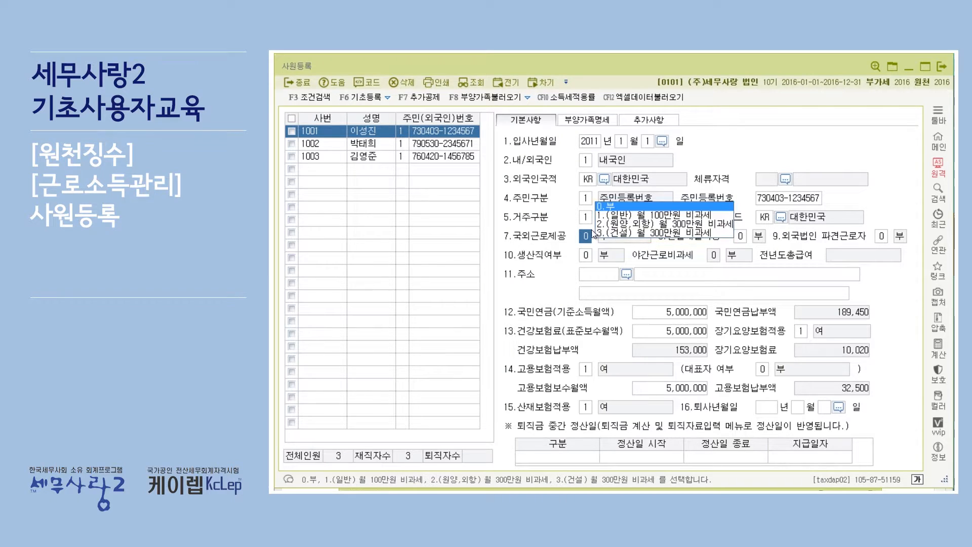
click(740, 236)
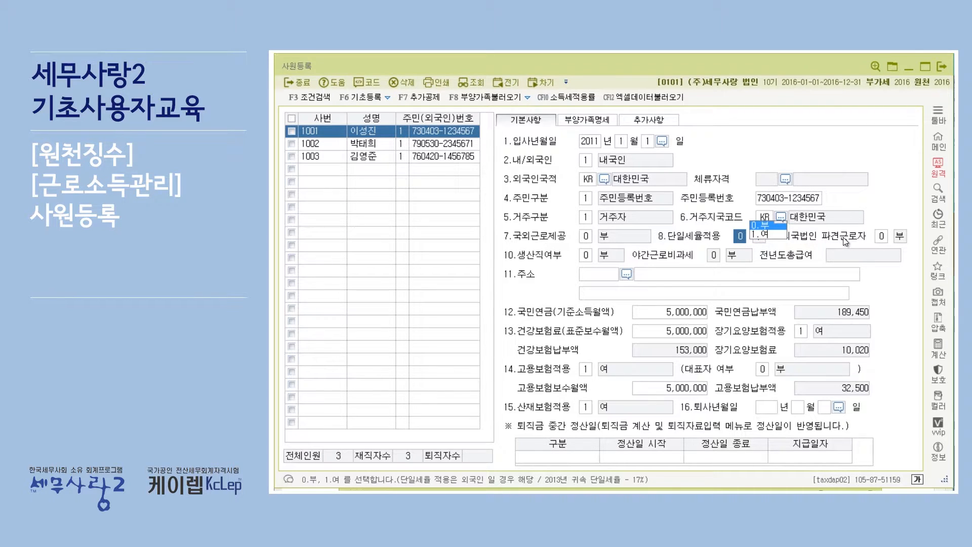
click(883, 236)
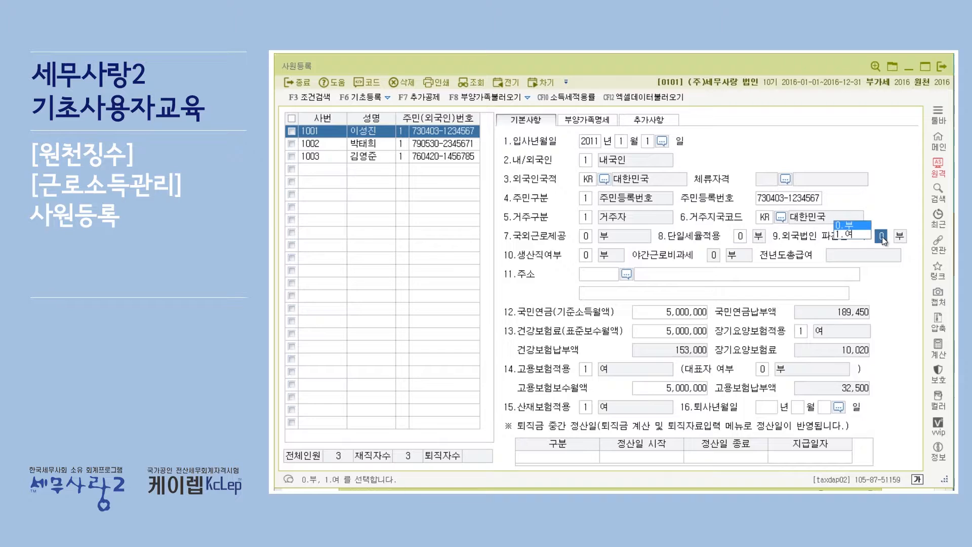
click(733, 273)
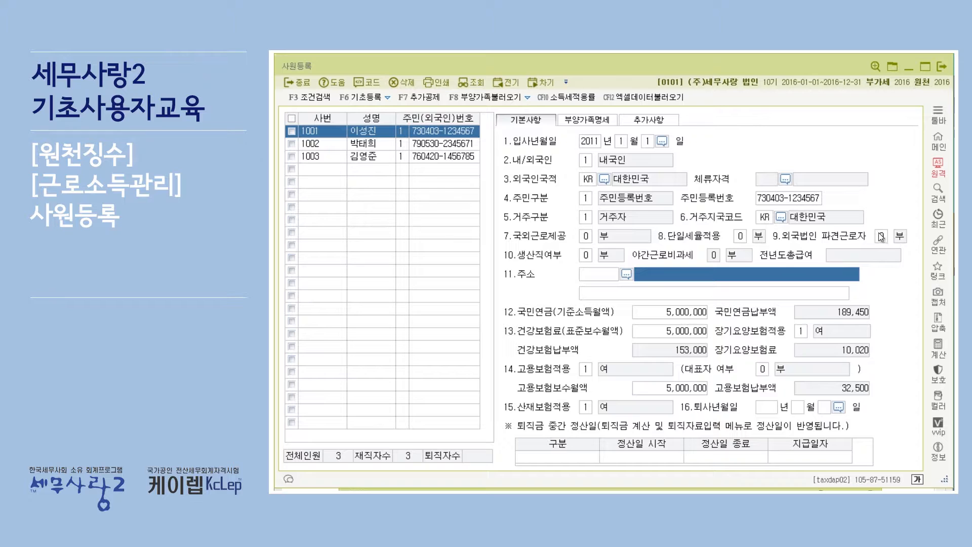
Set both 생산직여부 and 야간근로비과세 to 1.여 for the first employee
click(585, 256)
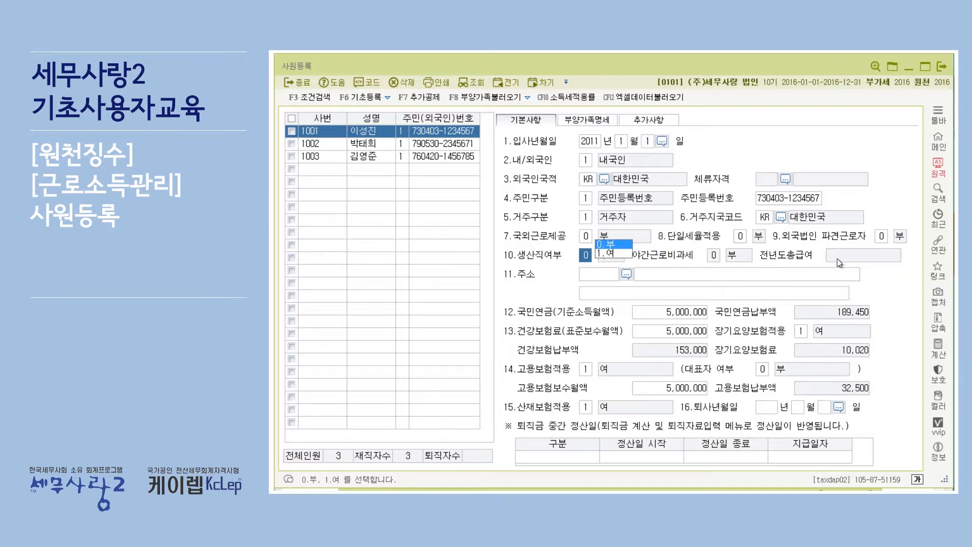
click(618, 253)
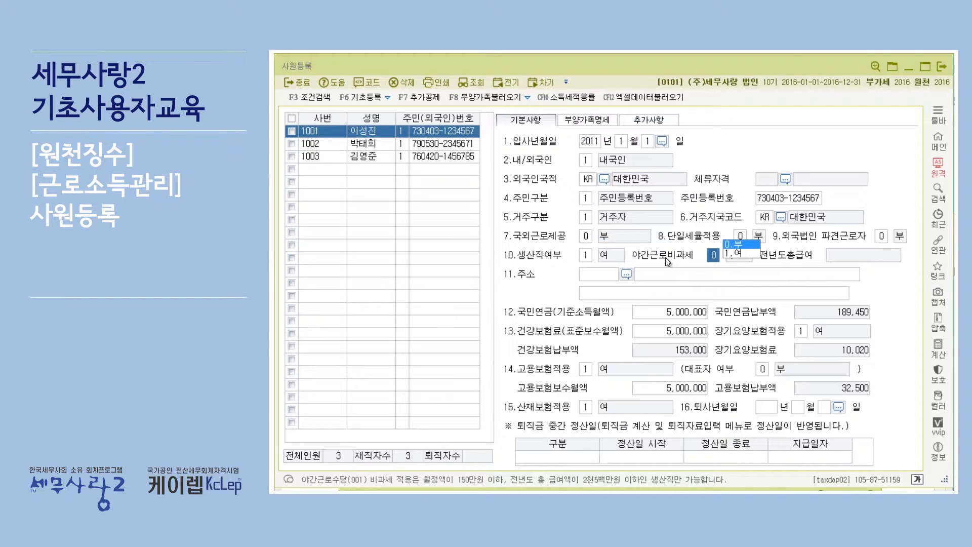
click(741, 254)
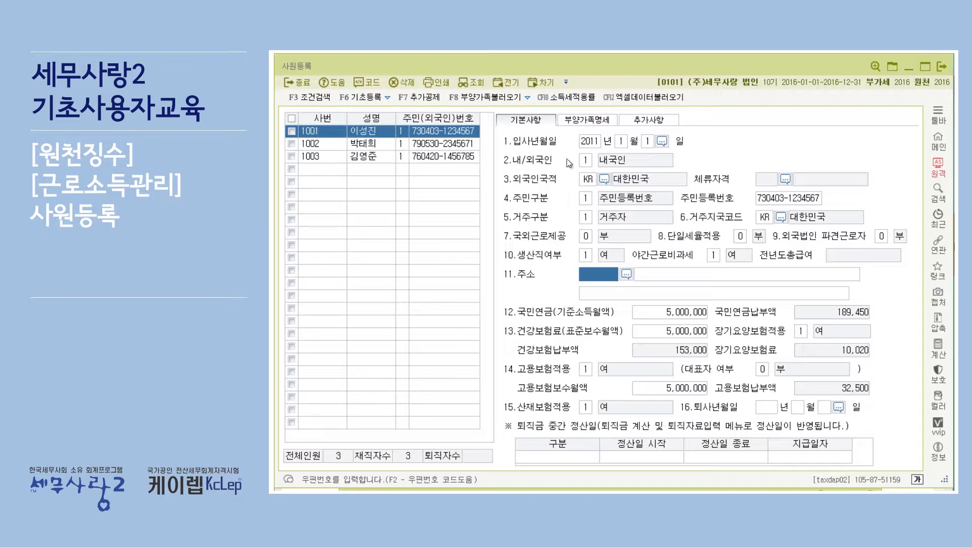
Look at the 전년도총급여 loading command, leave it unused, and reset 생산직여부 to 0.부
click(527, 98)
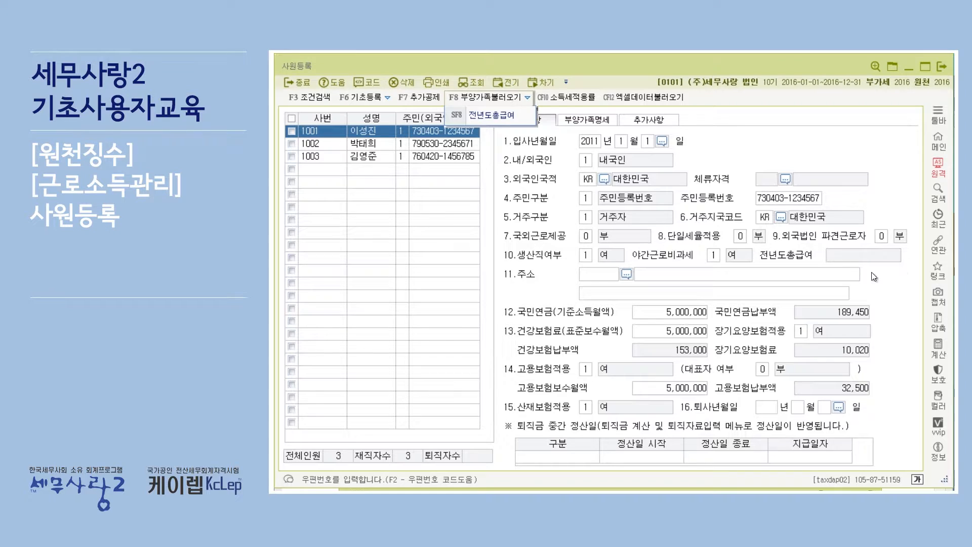
click(854, 255)
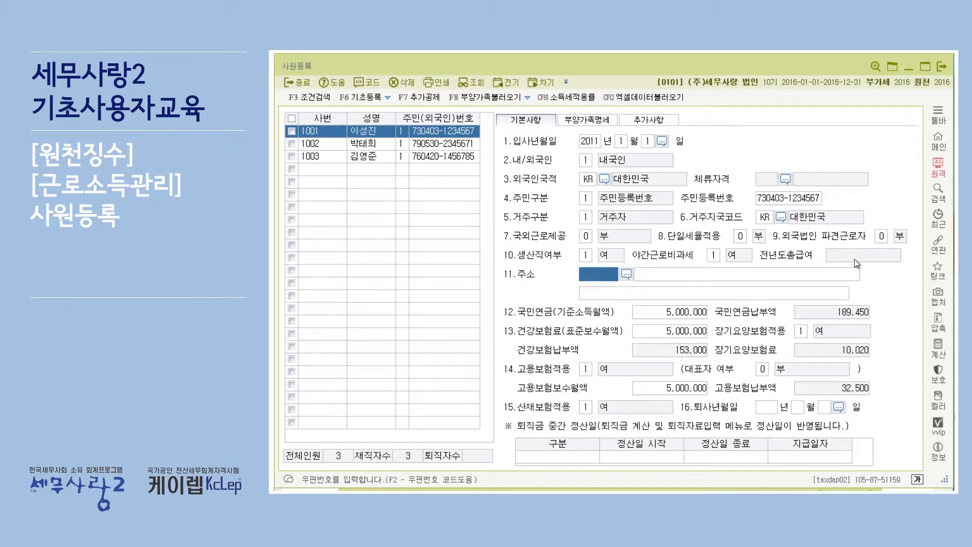
click(587, 255)
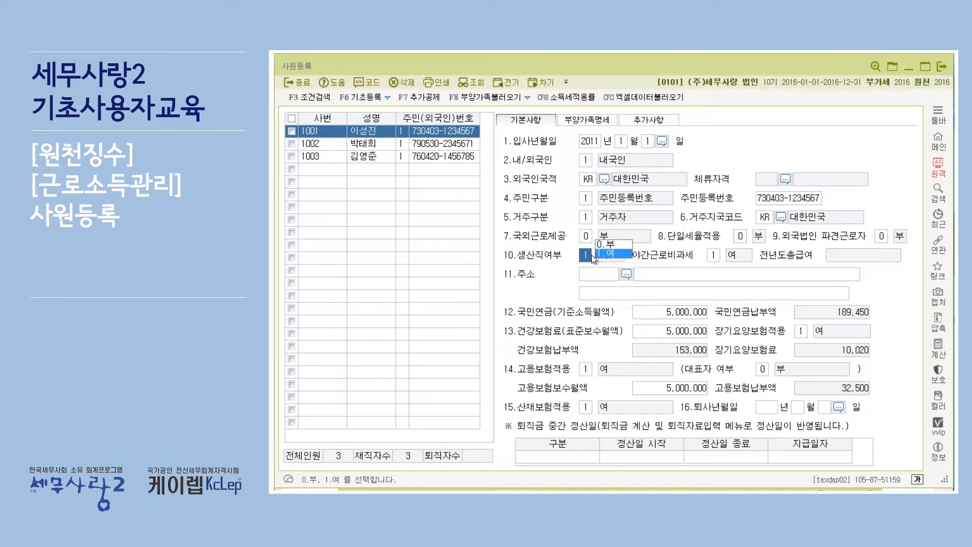
click(617, 244)
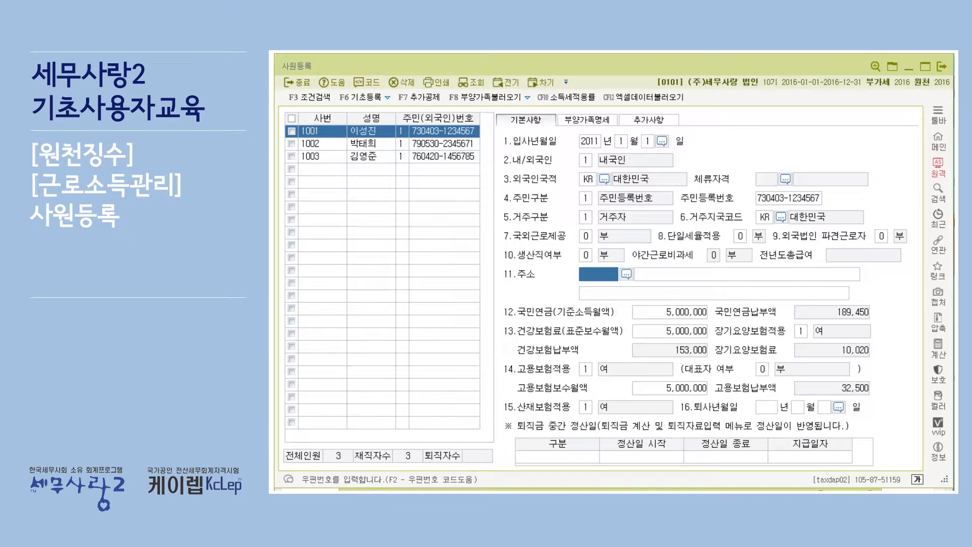
Switch to the exercise PDF in Adobe Acrobat Reader and highlight the note on 국민연금, 건강보험료 and 고용보험 보수월액
click(810, 490)
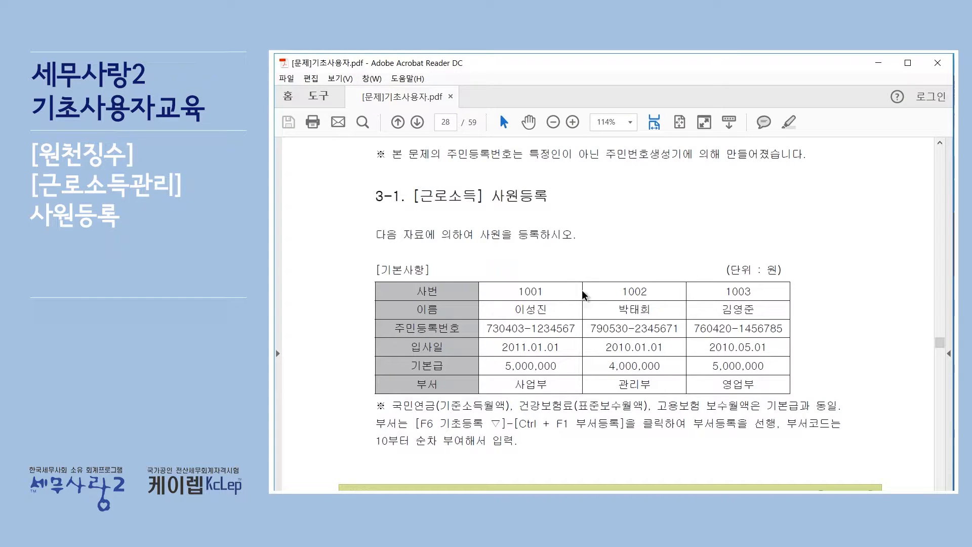
key(alt+Tab)
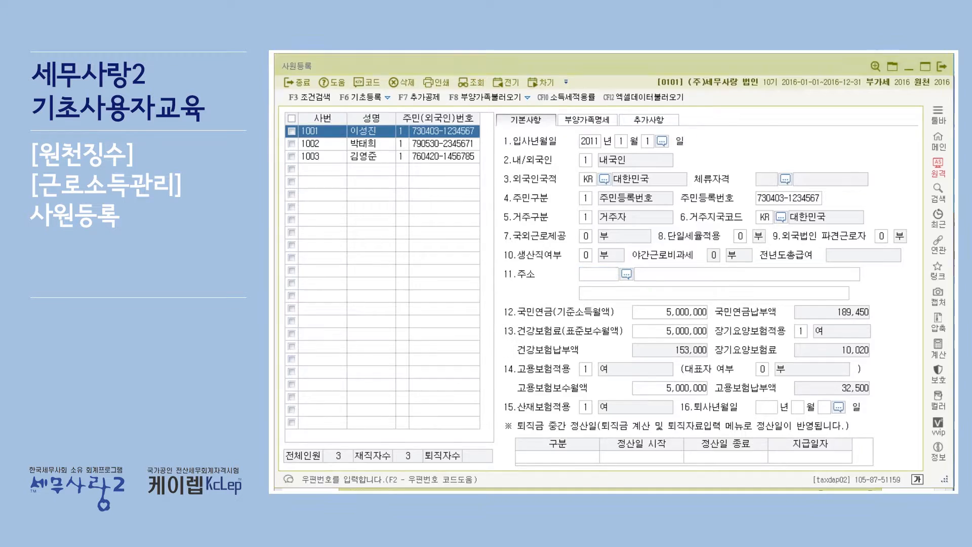
key(alt+Tab)
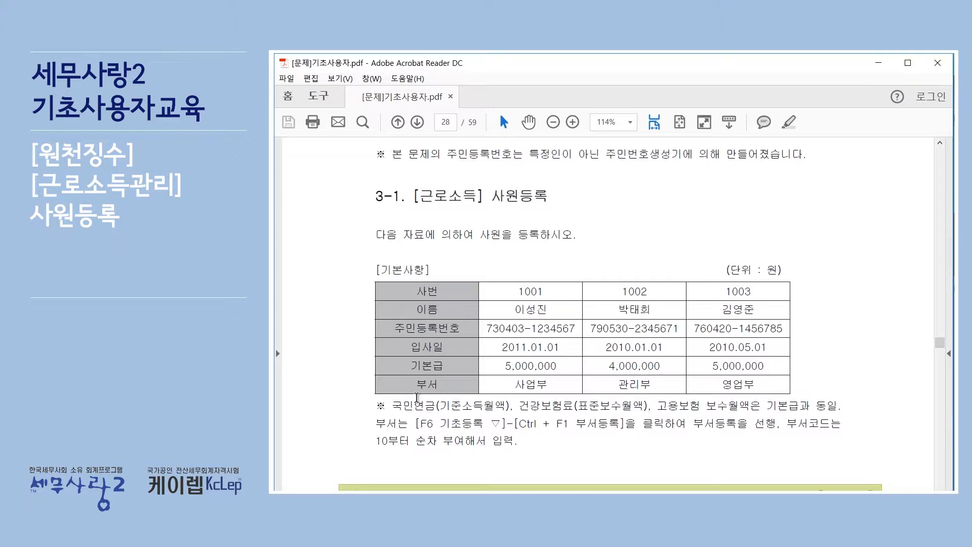
drag(439, 406, 496, 410)
drag(580, 411, 636, 408)
double_click(732, 408)
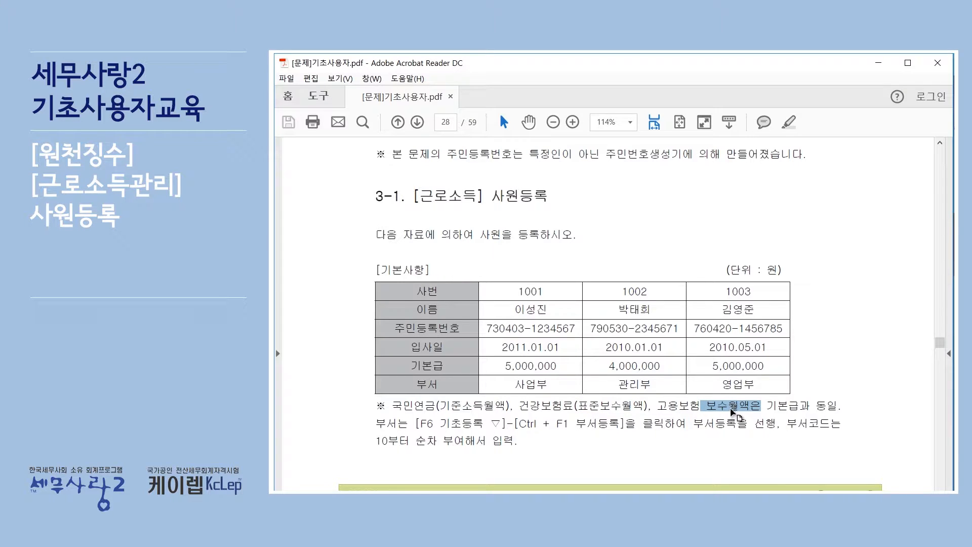
click(418, 406)
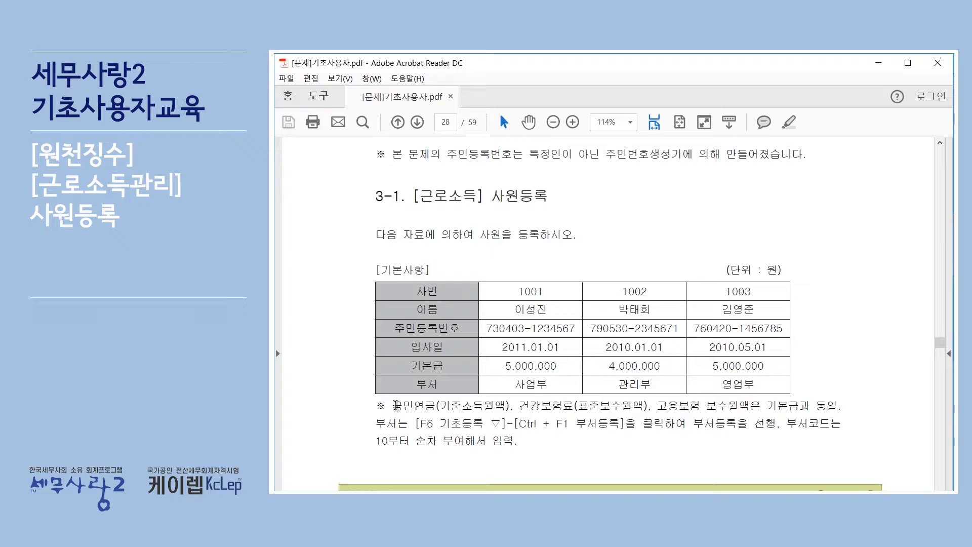
drag(848, 408, 414, 405)
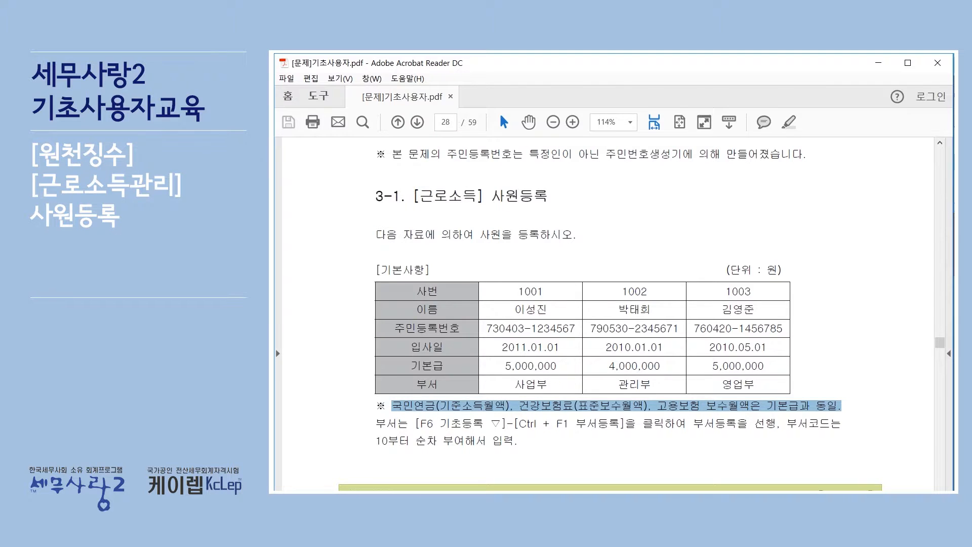
Return to 사원등록 and examine the base amounts for 국민연금, 건강보험료 and 고용보험보수월액
key(alt+Tab)
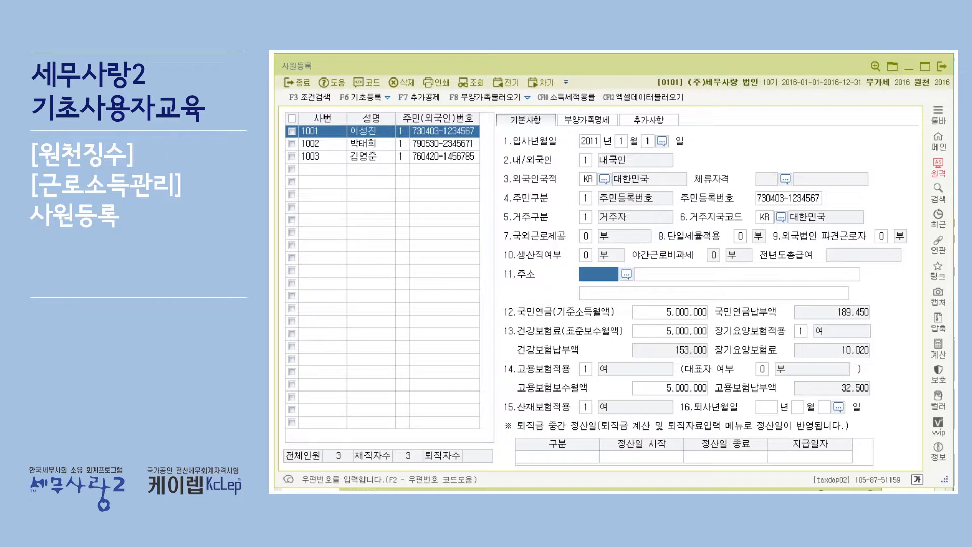
click(673, 314)
click(682, 333)
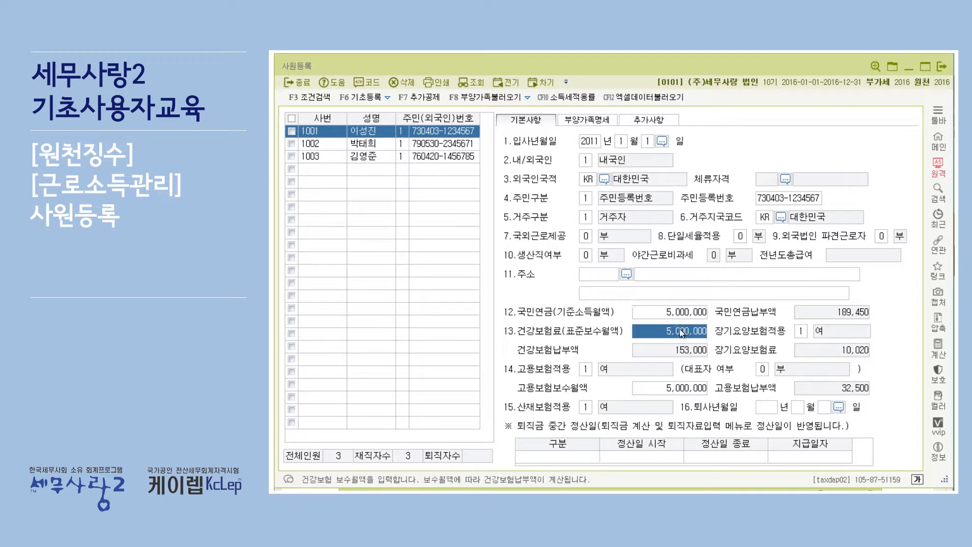
click(681, 390)
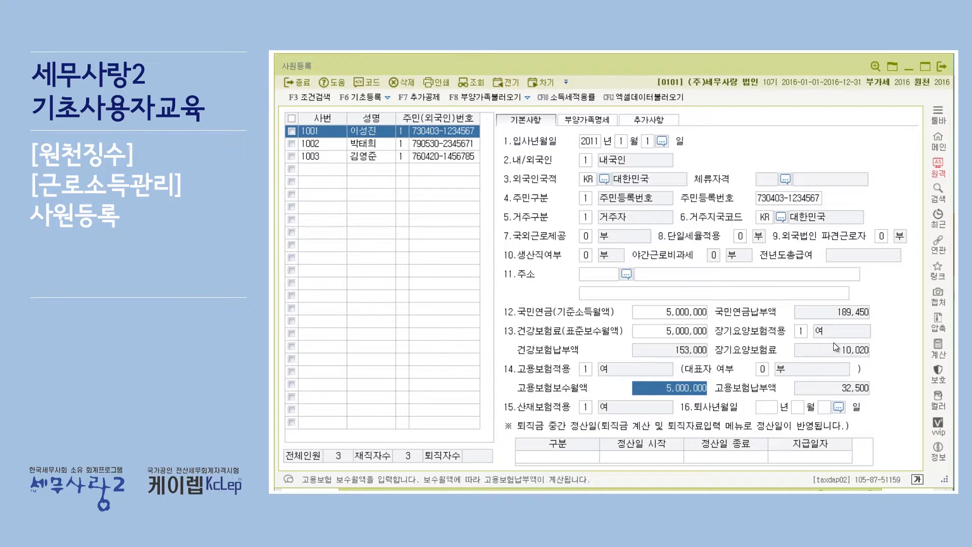
click(676, 311)
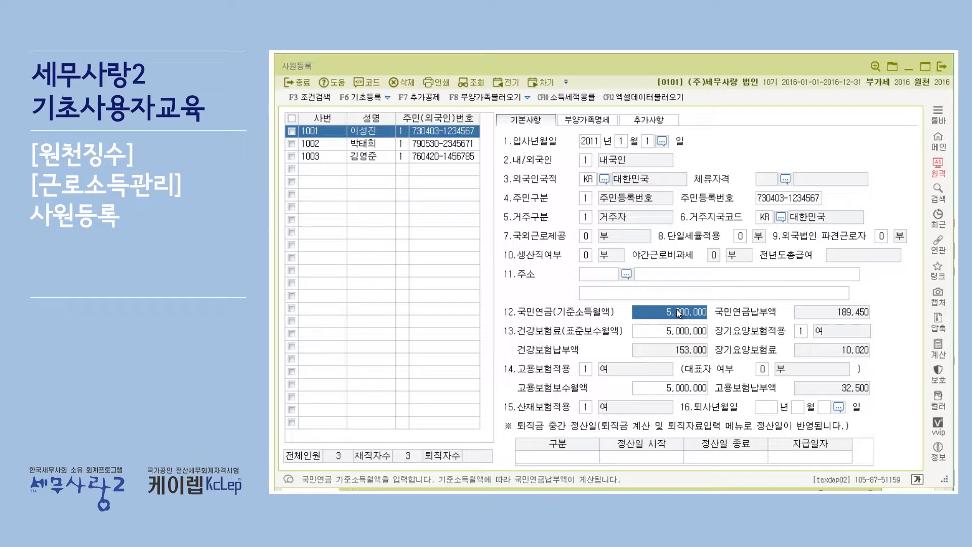
click(674, 330)
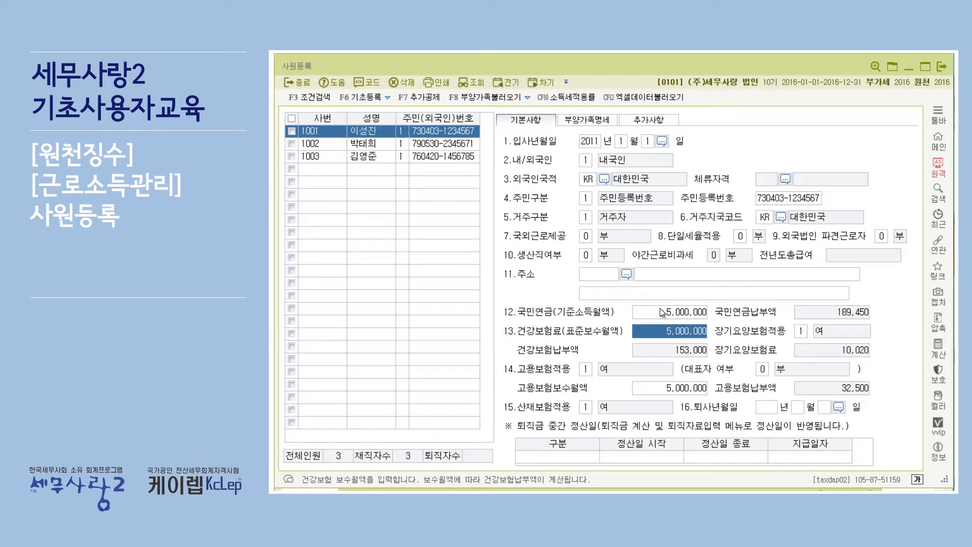
click(661, 313)
click(665, 332)
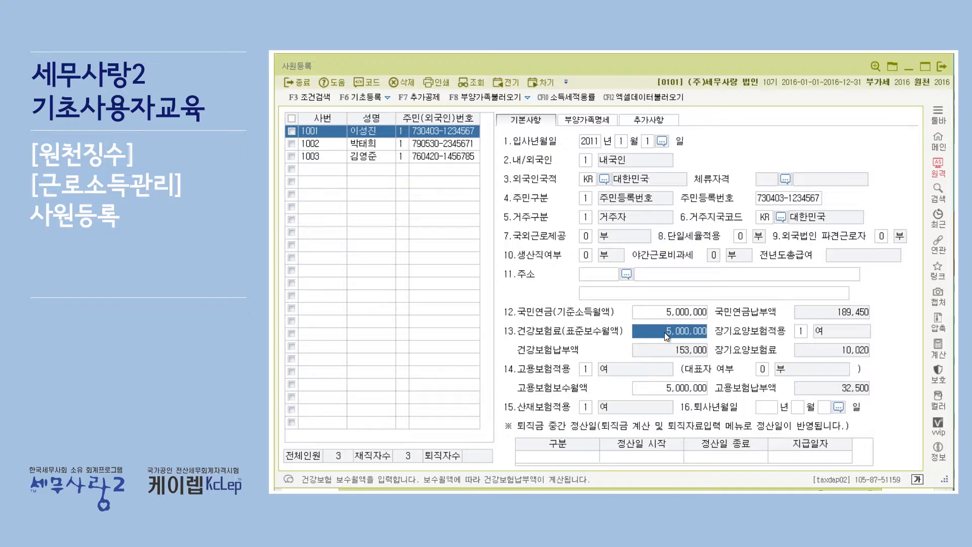
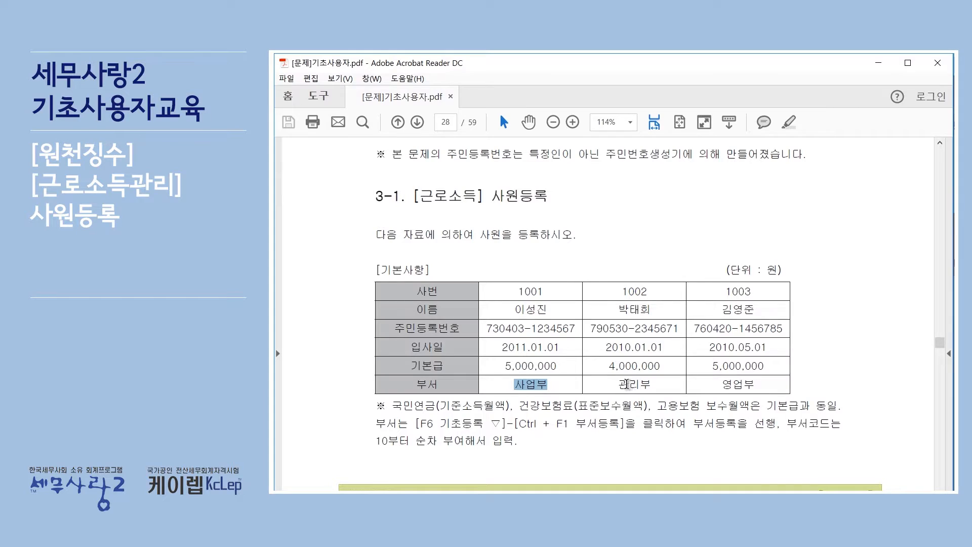
Highlight employee 1003's department, 영업부, in the exercise PDF, then return to the first employee's 급여이체(은행) field in 사원등록
drag(722, 387, 766, 387)
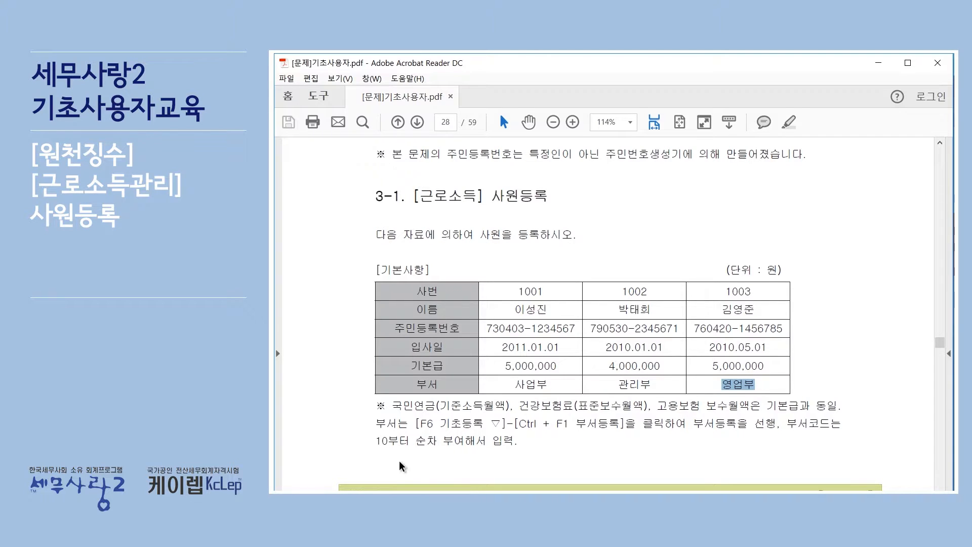
click(879, 62)
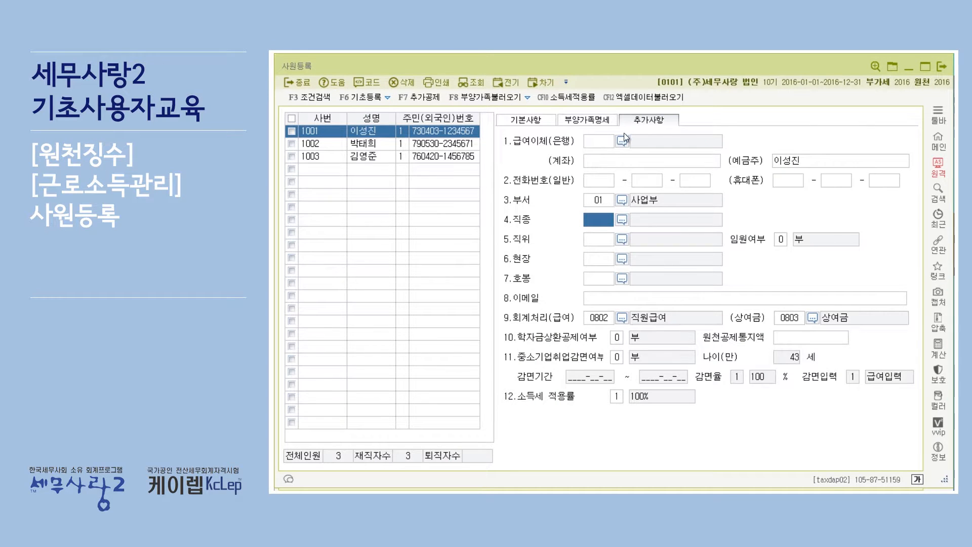
click(600, 141)
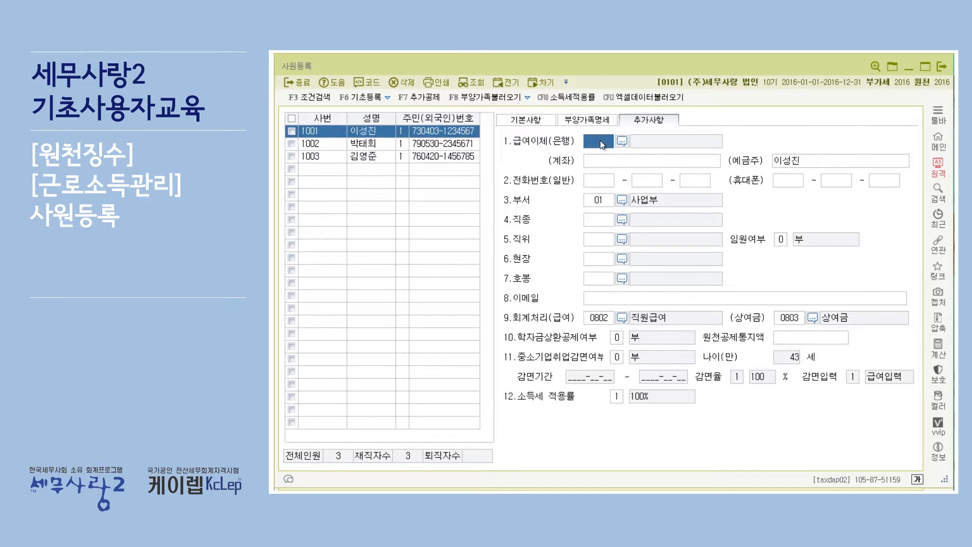
Open 부서등록 from 기초등록, go through the entries 사업부, 관리부 and 영업부, and close the department list
click(388, 96)
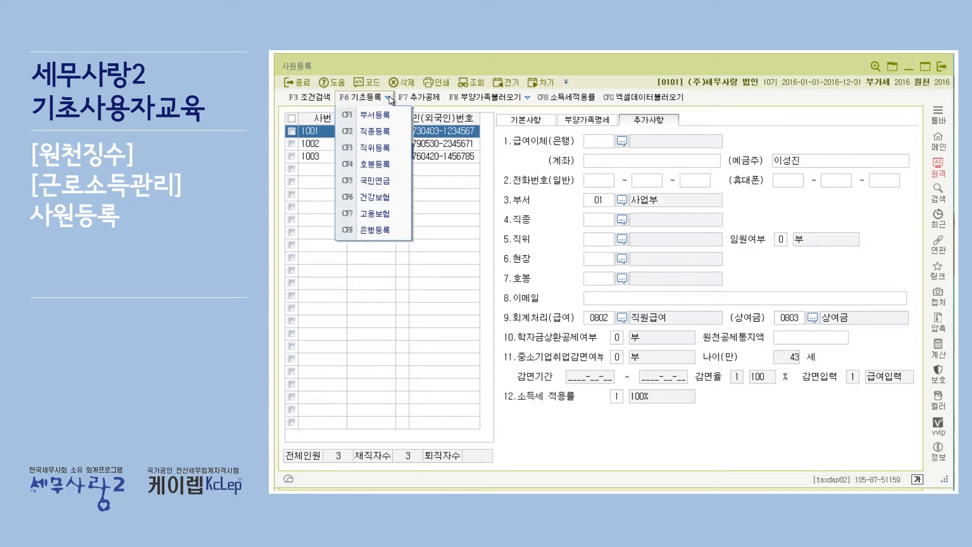
click(389, 95)
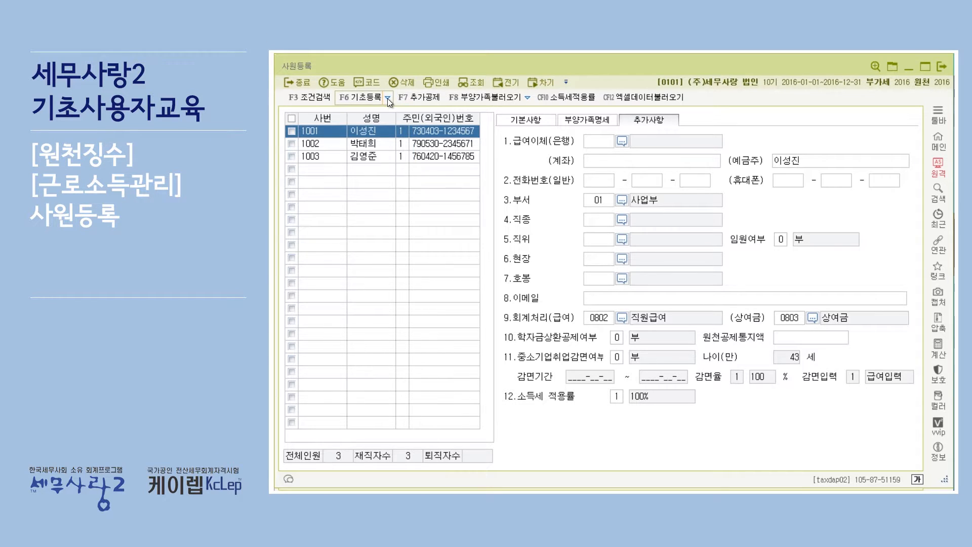
click(388, 98)
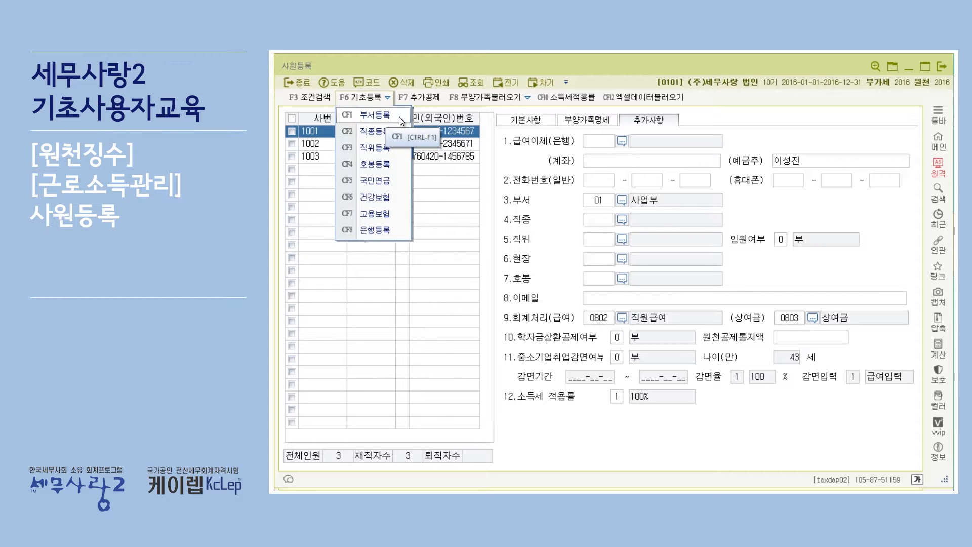
click(400, 118)
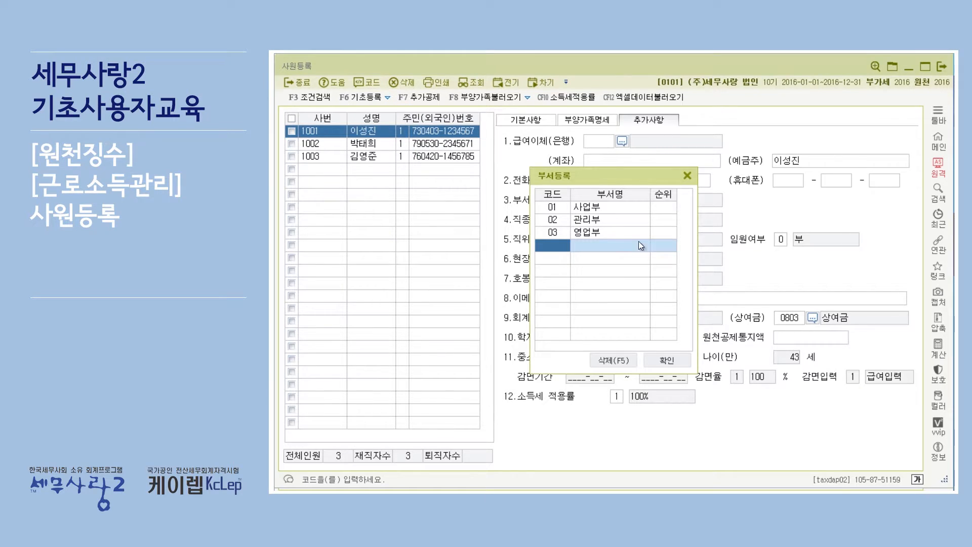
click(630, 212)
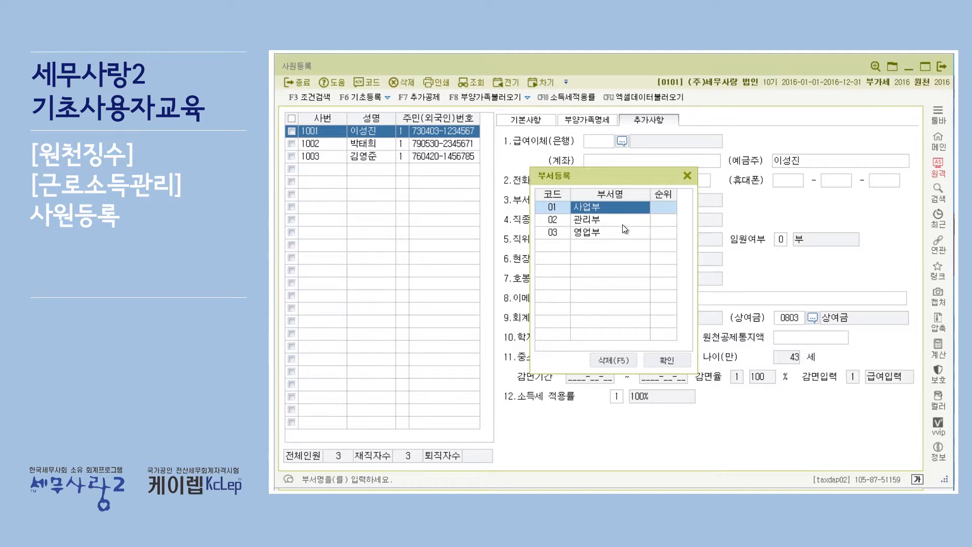
click(622, 222)
click(619, 233)
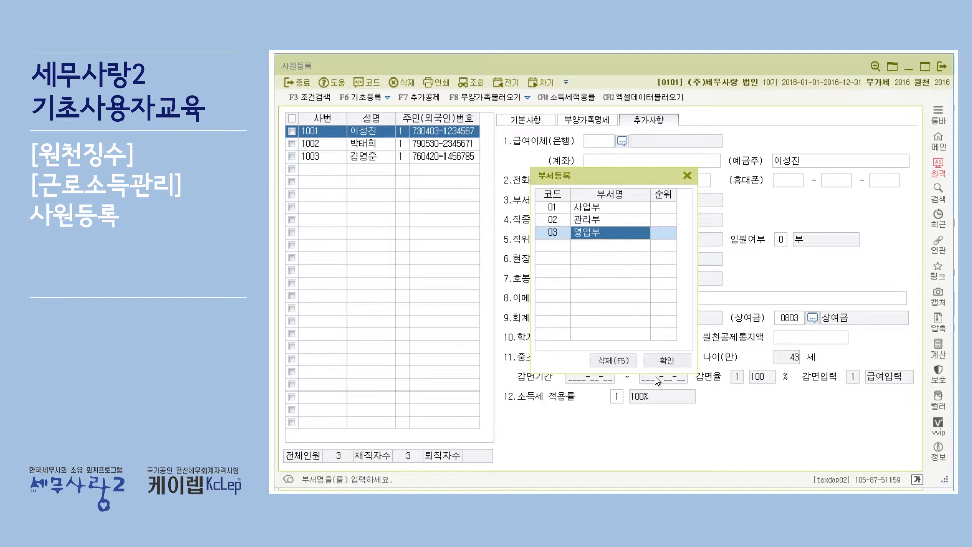
click(673, 360)
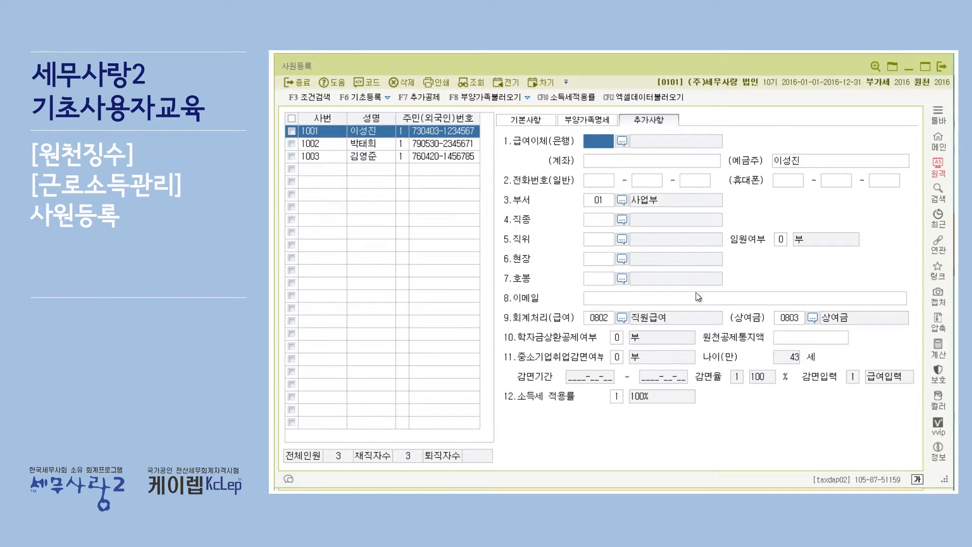
Choose 사업부 (01000) from the department code help for the first employee's 부서 field
click(607, 200)
click(623, 201)
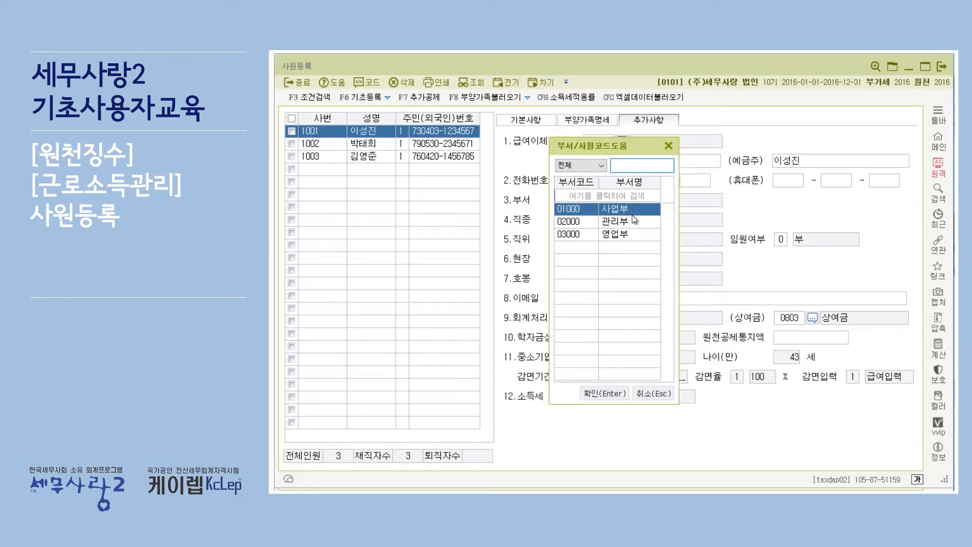
click(596, 393)
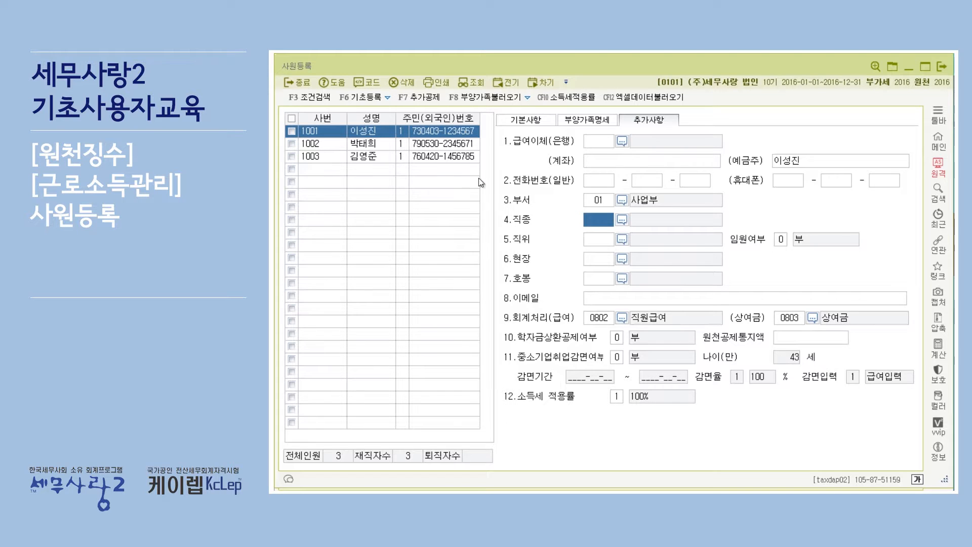
Look at the 기초등록 commands, then examine the code lists for 직종 and 직위 without choosing an entry
click(384, 98)
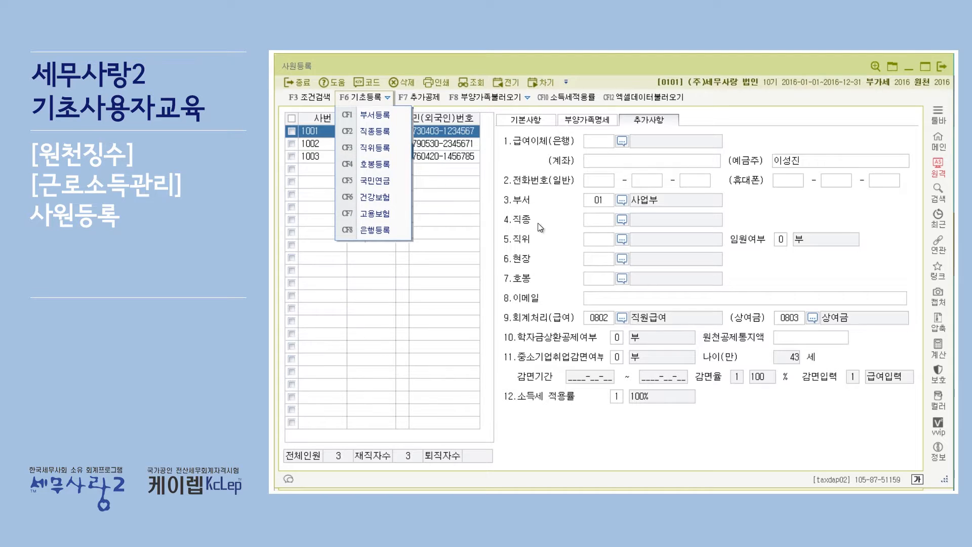
click(553, 217)
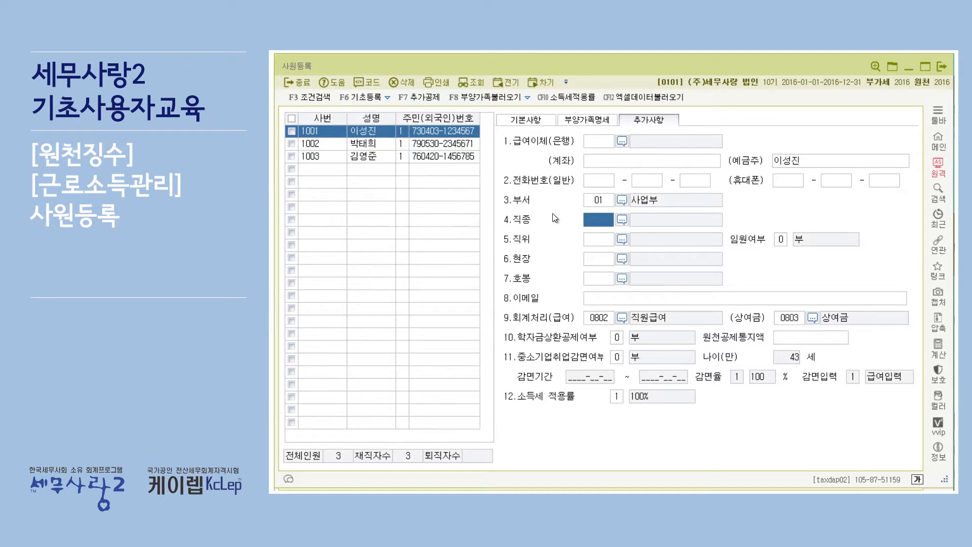
click(622, 220)
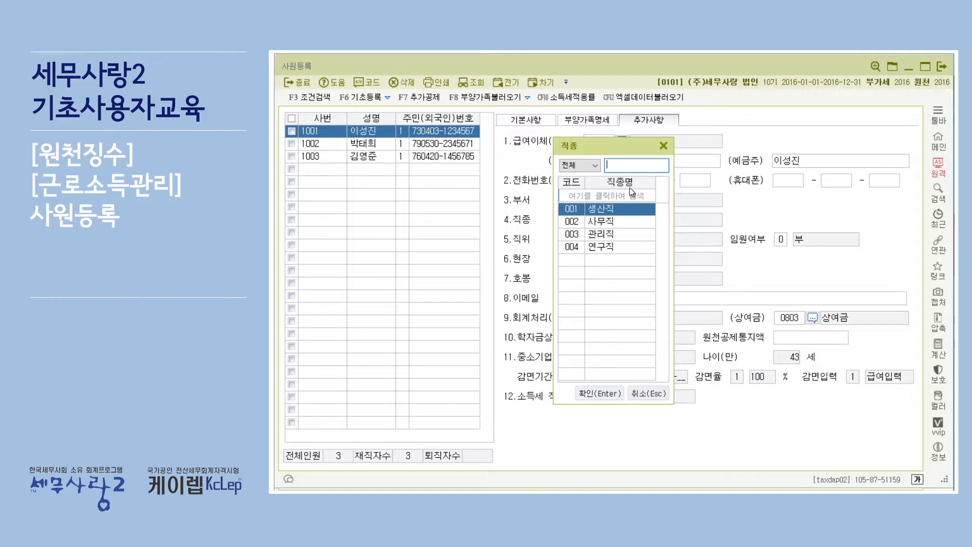
click(664, 147)
click(617, 242)
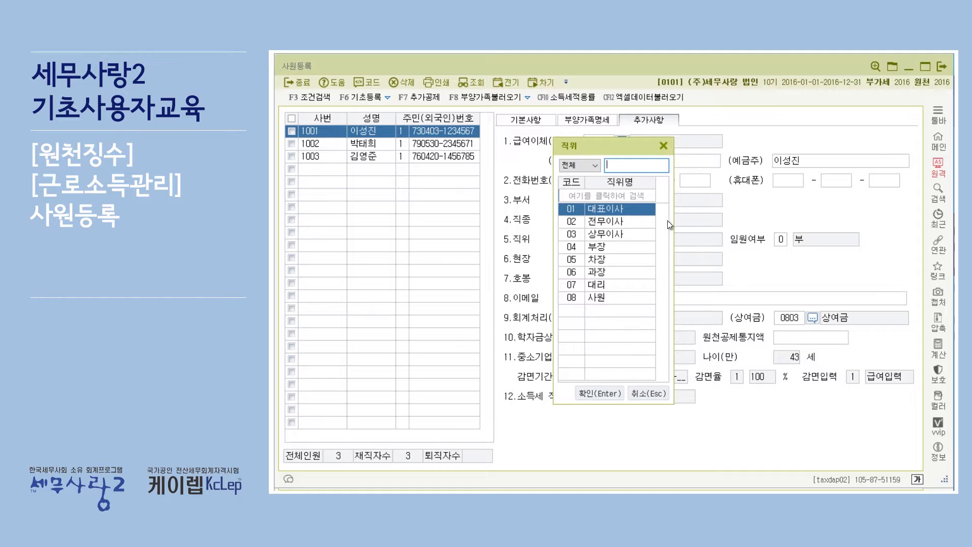
click(663, 146)
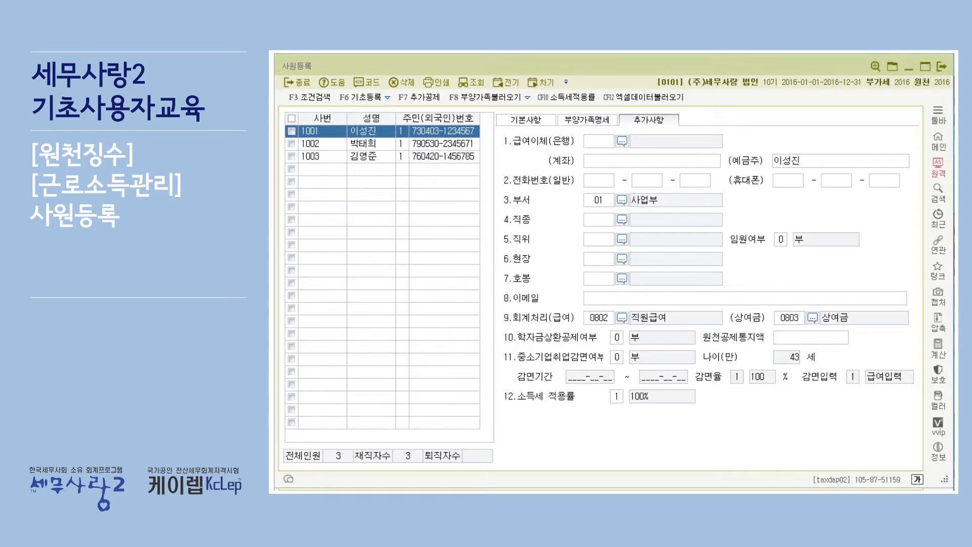
Check the department registration note in the exercise PDF, then return to 사원등록 and review the 기초등록 commands
key(alt+Tab)
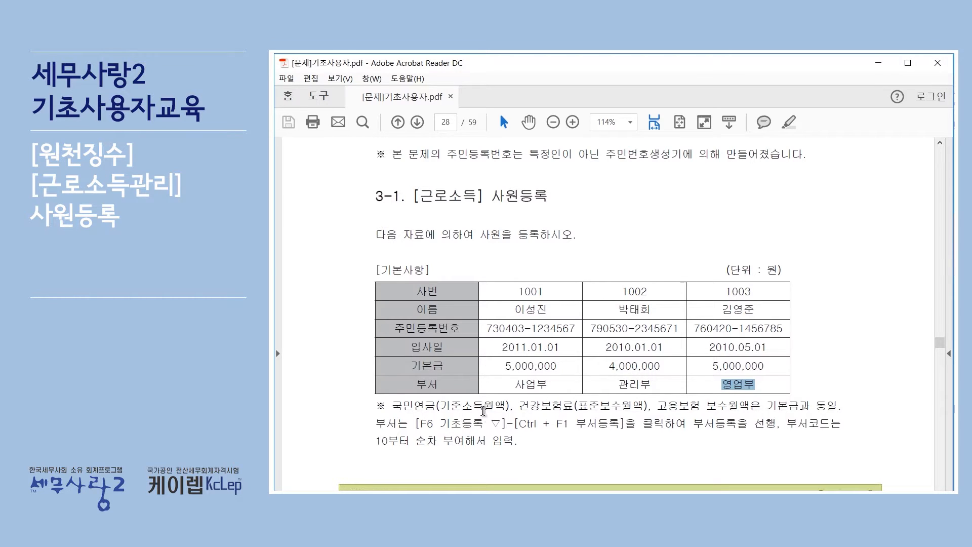
key(alt+Tab)
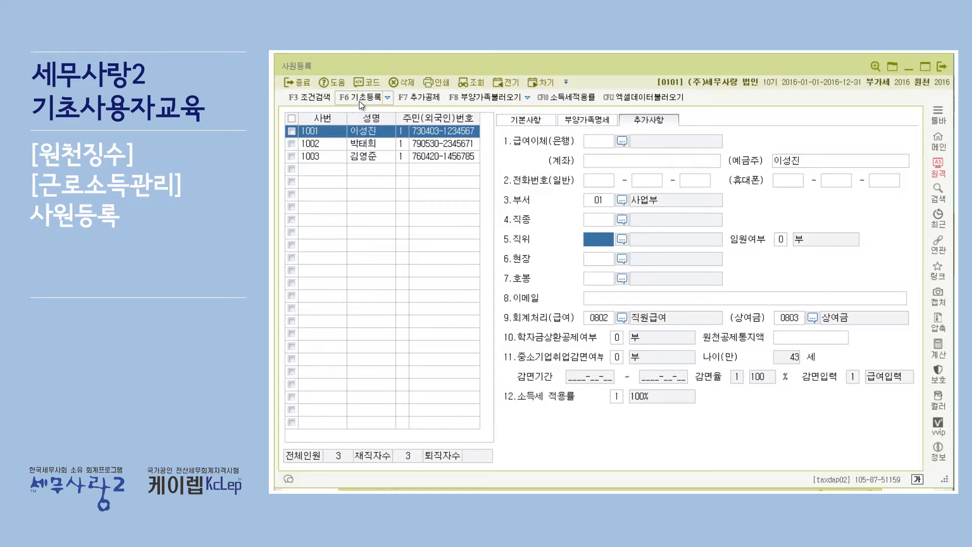
click(385, 99)
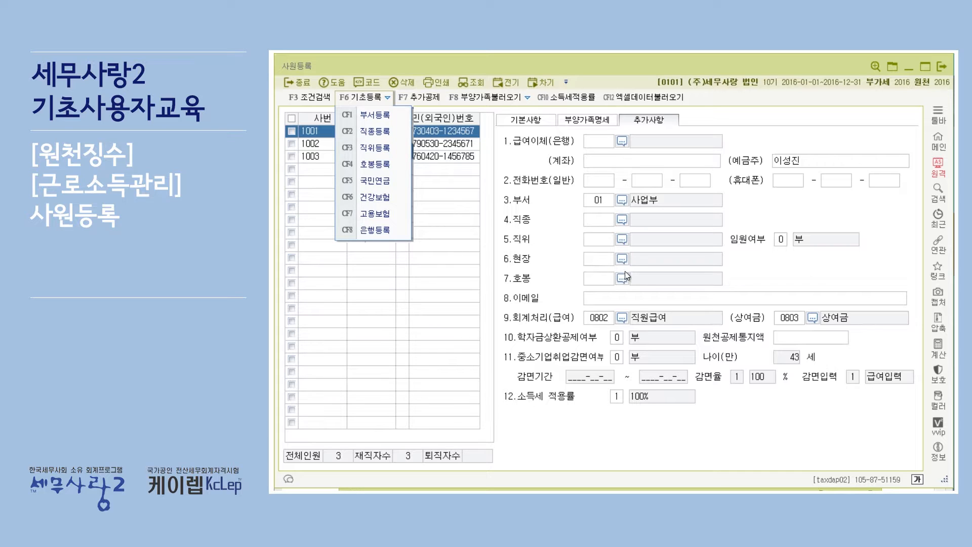
click(788, 274)
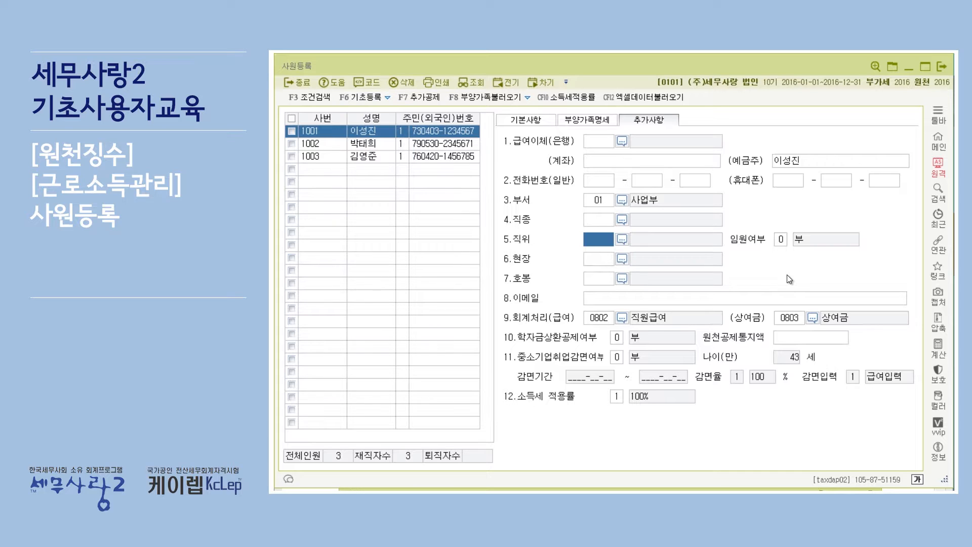
Look at the 이메일 field, then review the 추가사항 of employees 1002 and 1003 and return to employee 1001
click(606, 298)
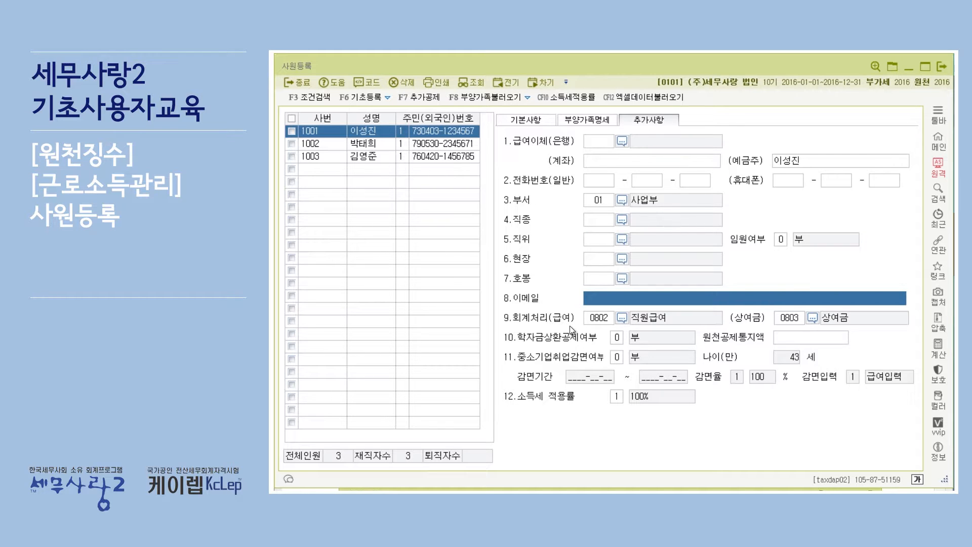
click(373, 146)
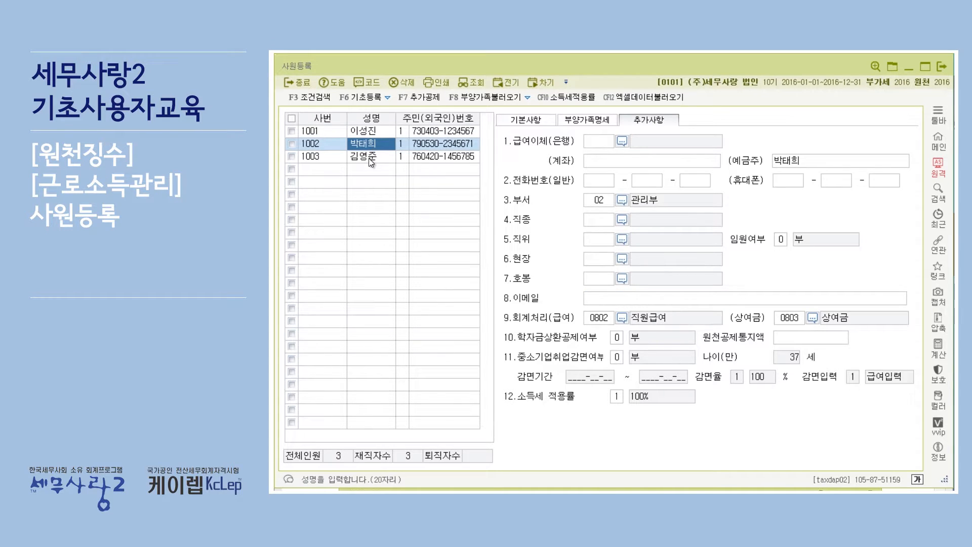
click(369, 159)
click(374, 129)
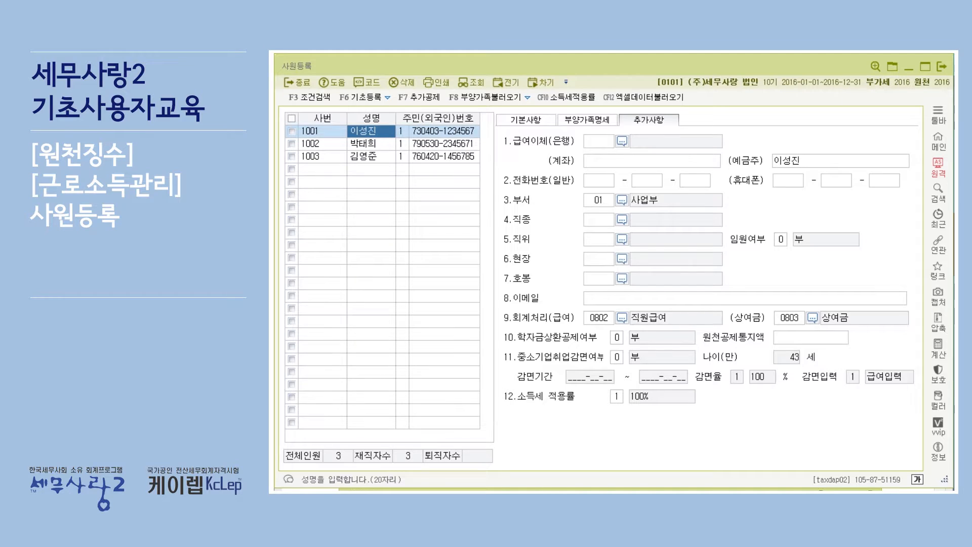
Switch to the exercise PDF, highlight the departments of all three employees in the 부서 row, and return to 사원등록
key(alt+Tab)
click(549, 388)
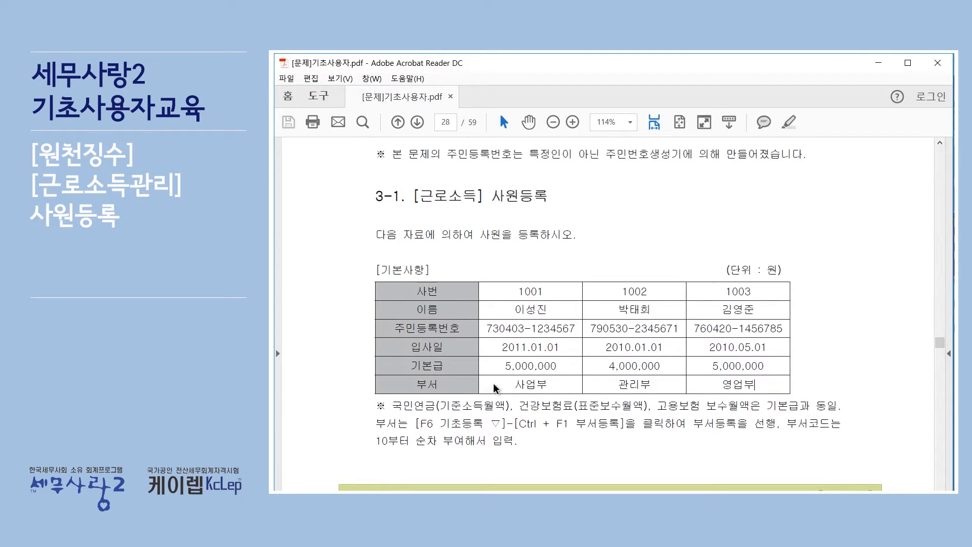
drag(514, 385, 762, 385)
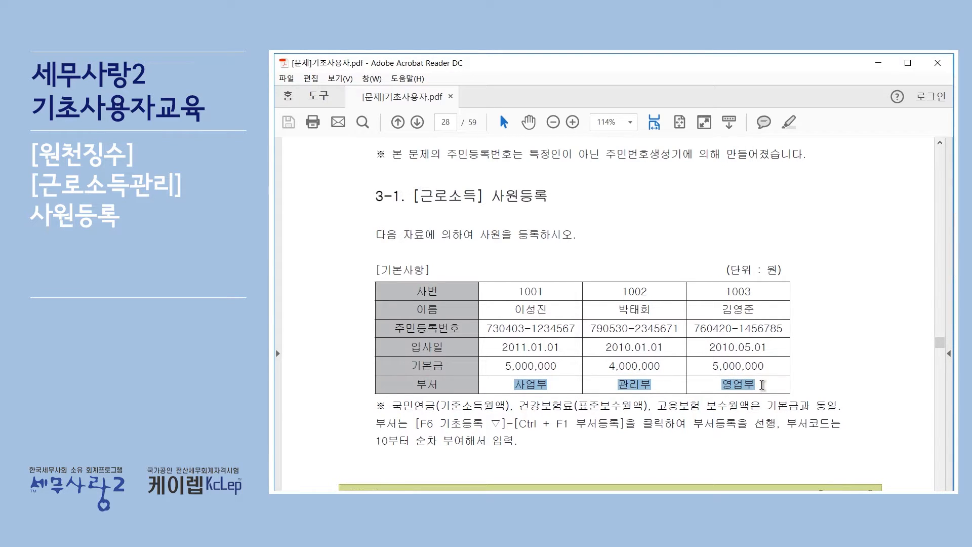
click(681, 390)
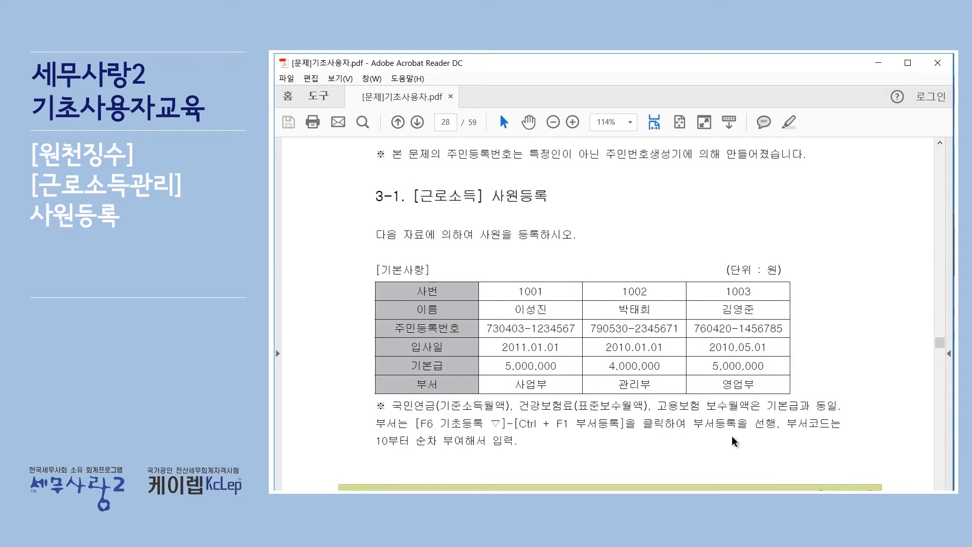
key(alt+Tab)
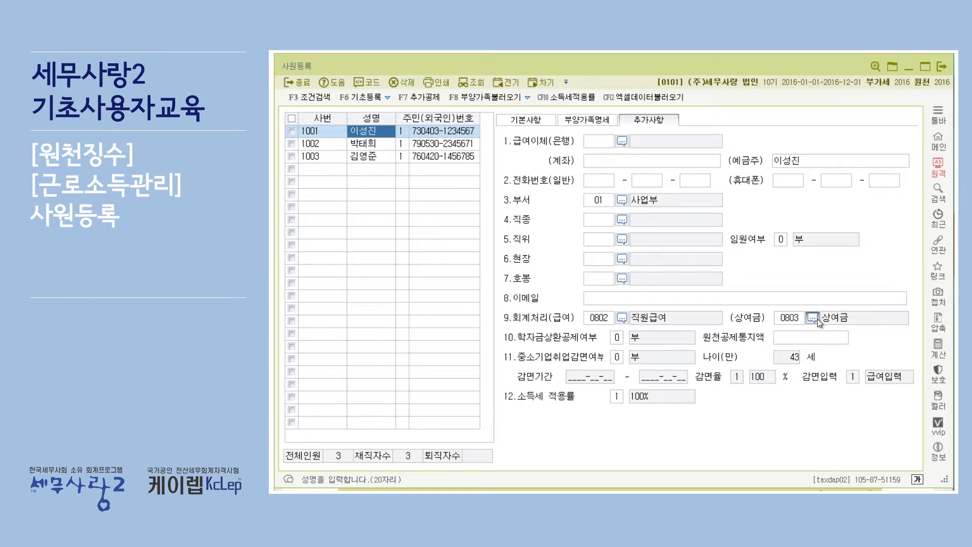
Search the account code help for 급여 in the first employee's 회계처리(급여) field and close it without choosing an account
click(622, 318)
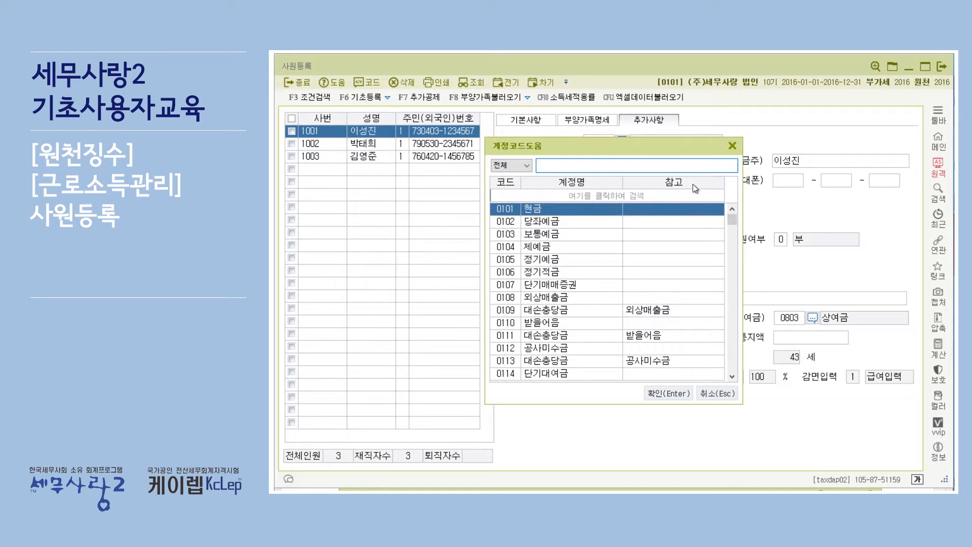
text(급여)
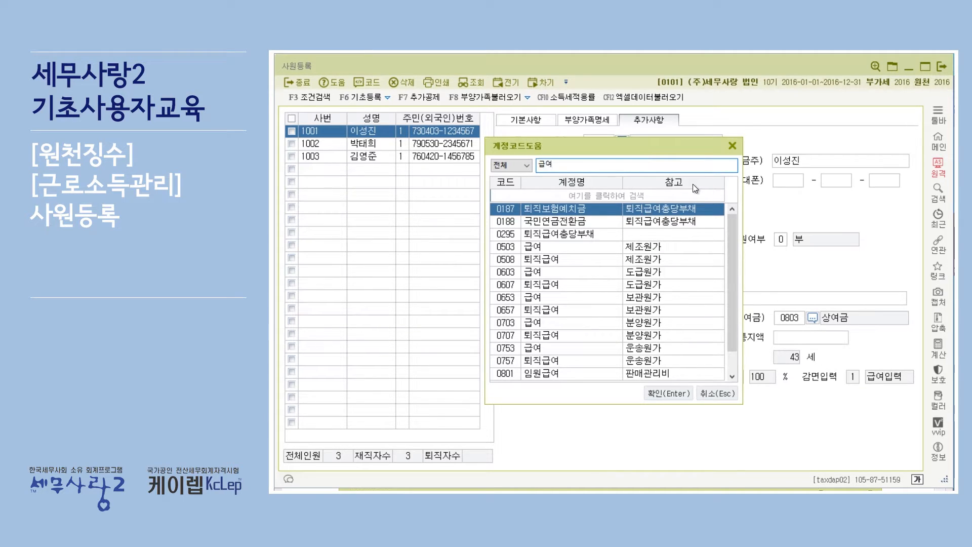
scroll(703, 257, down, 1)
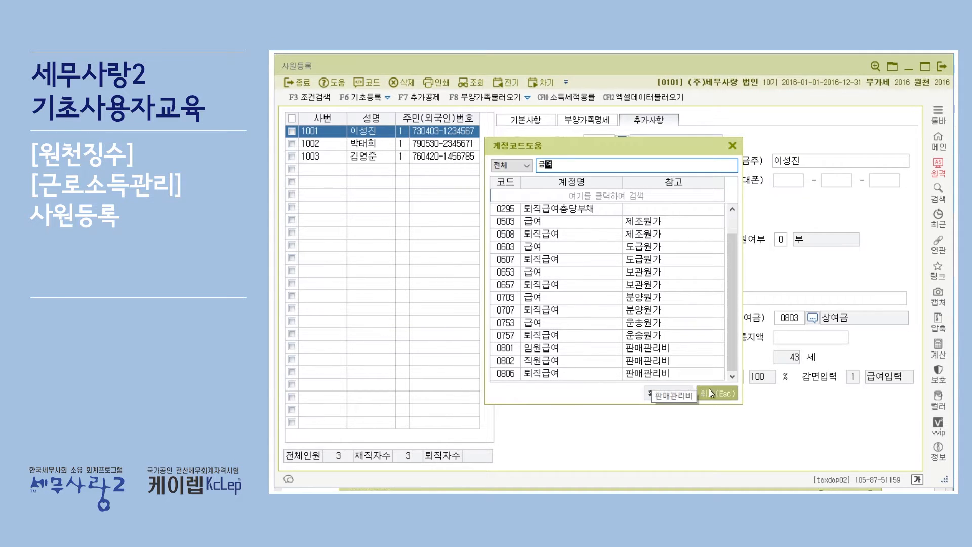
click(733, 147)
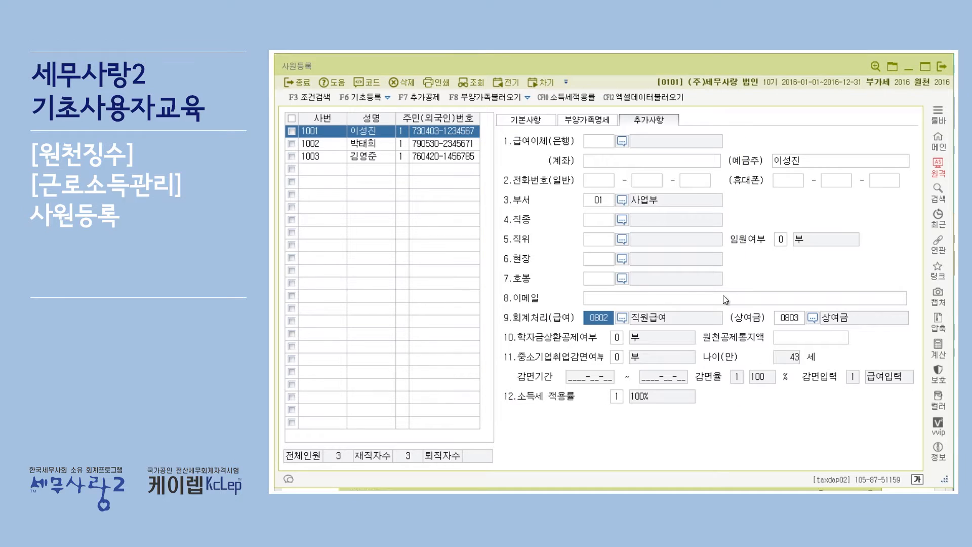
Search the account code help for 상여 in the 회계처리(상여금) field and cancel without choosing an account
click(817, 320)
text(상여)
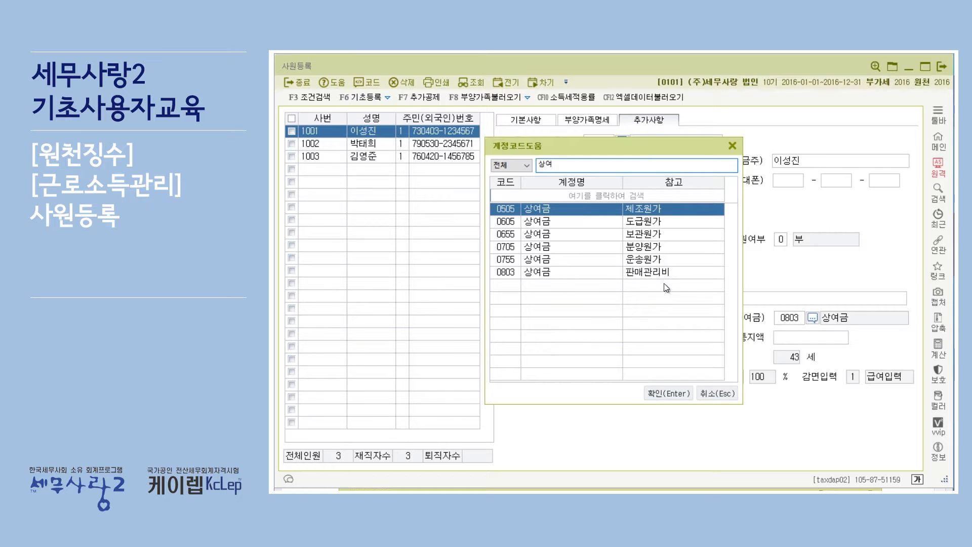
click(728, 397)
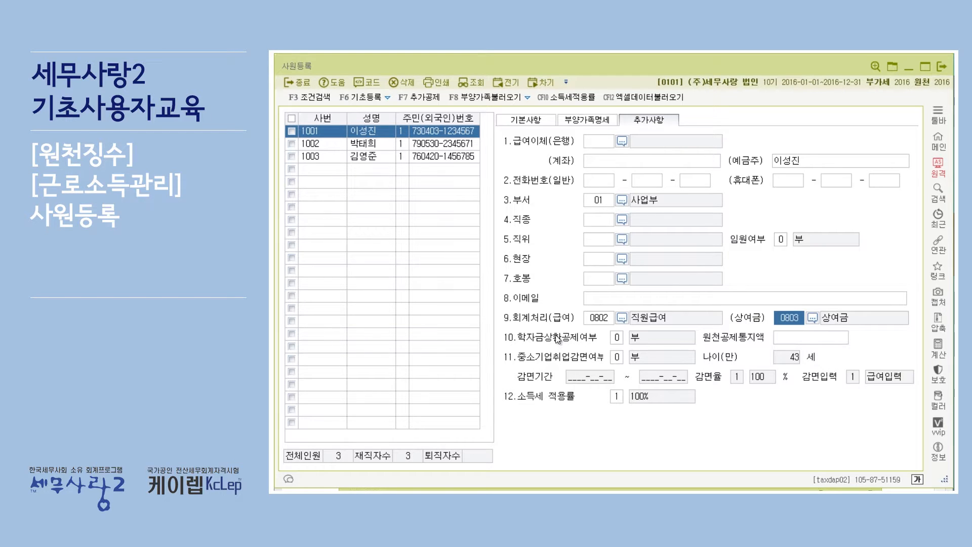
Examine the 학자금상환공제여부, 원천공제통지액 and 중소기업취업감면여부 fields in employee 1001's 추가사항
click(621, 336)
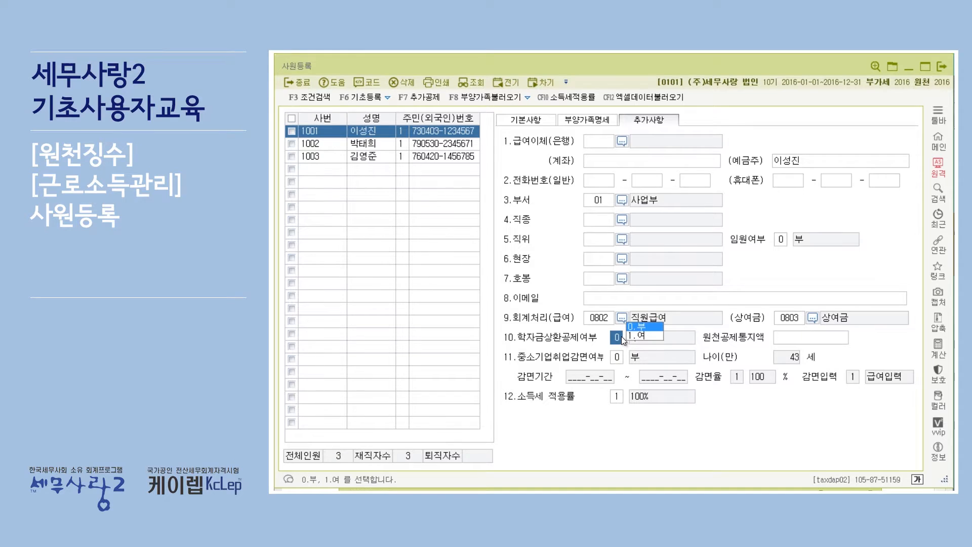
click(780, 343)
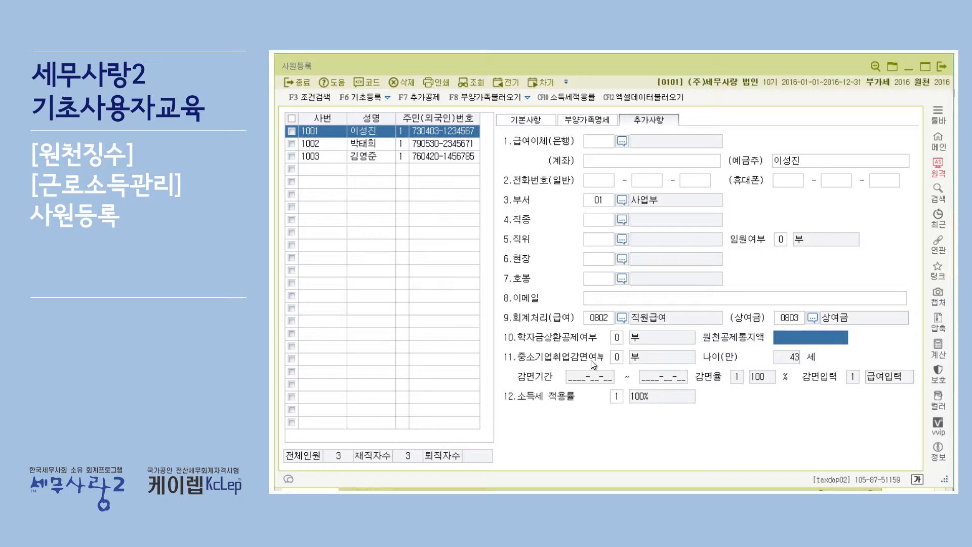
click(620, 360)
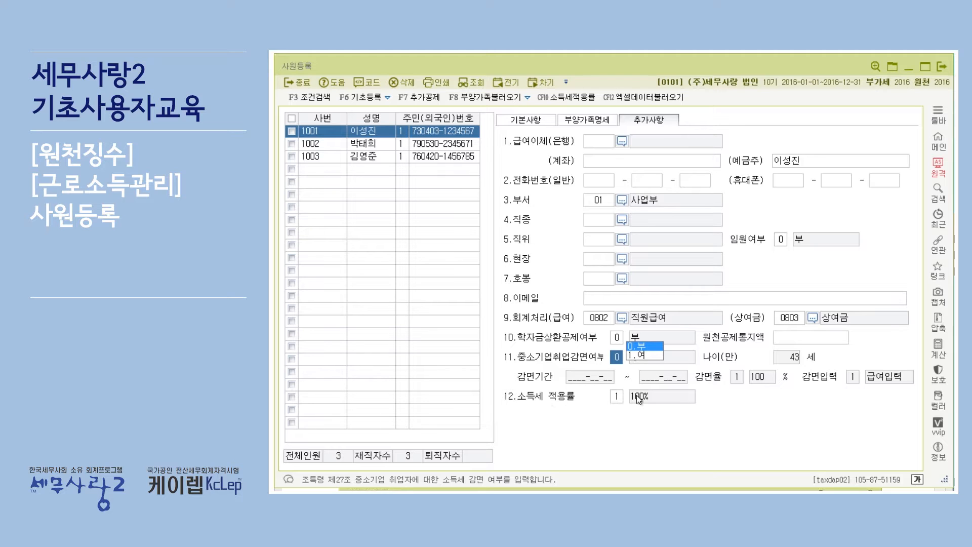
Review the 소득세 적용률 options for employee 1001, choose 1.100%, and return to that employee's record
click(617, 396)
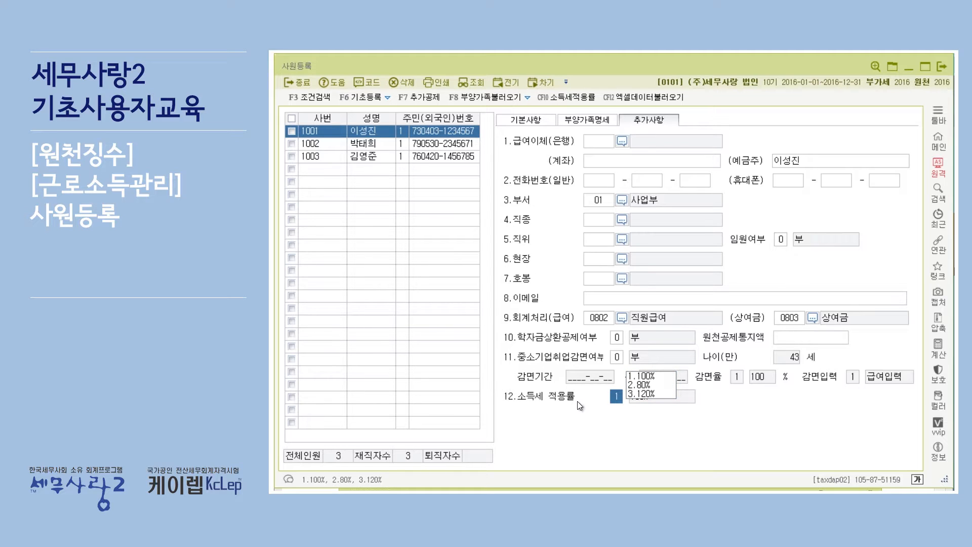
click(655, 377)
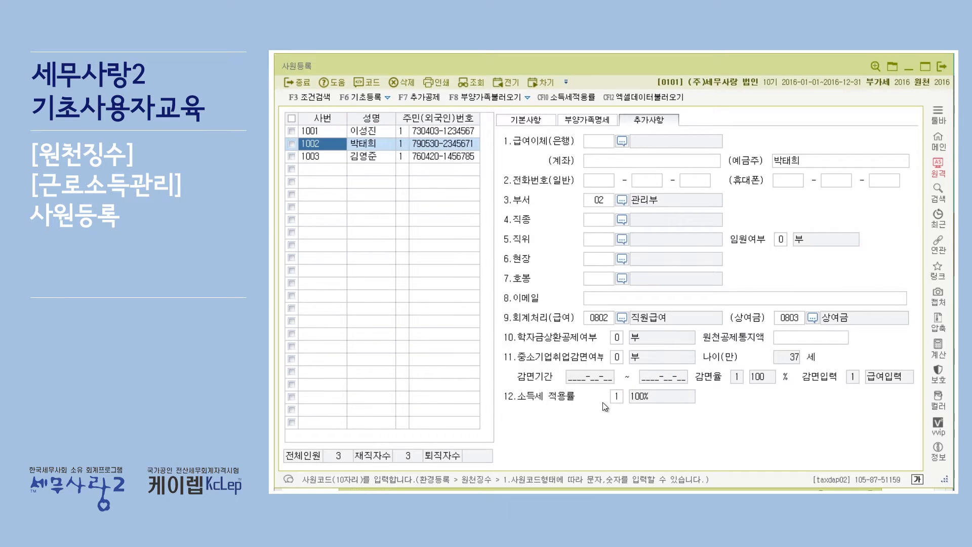
click(364, 132)
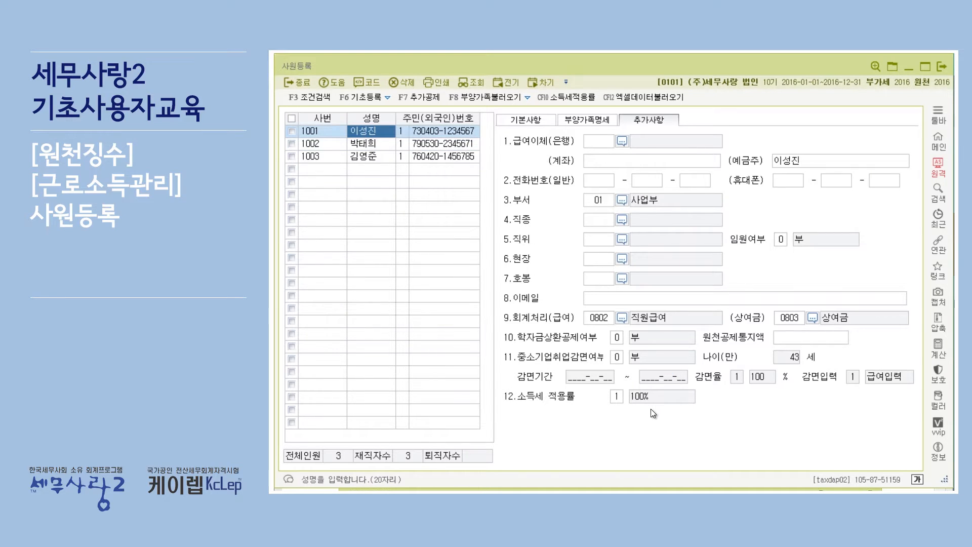
click(621, 395)
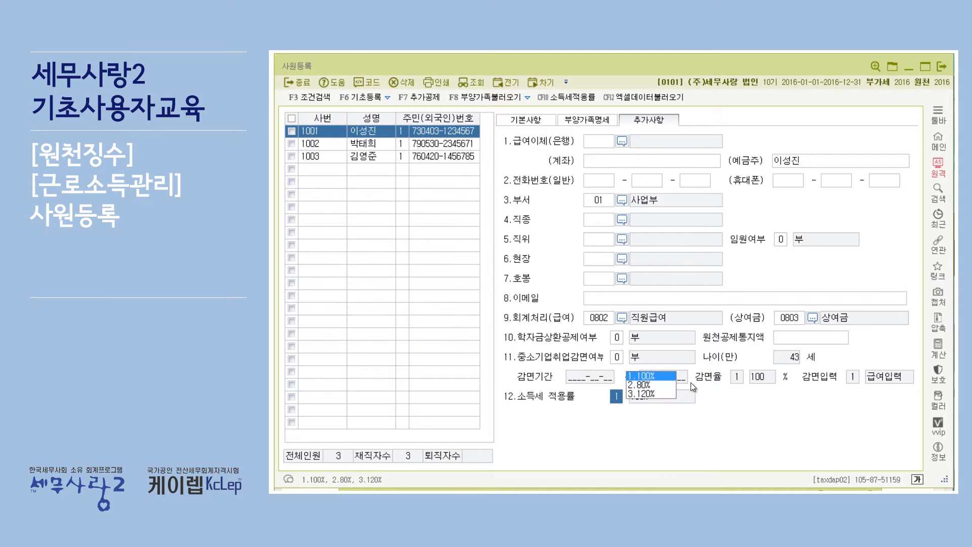
click(652, 376)
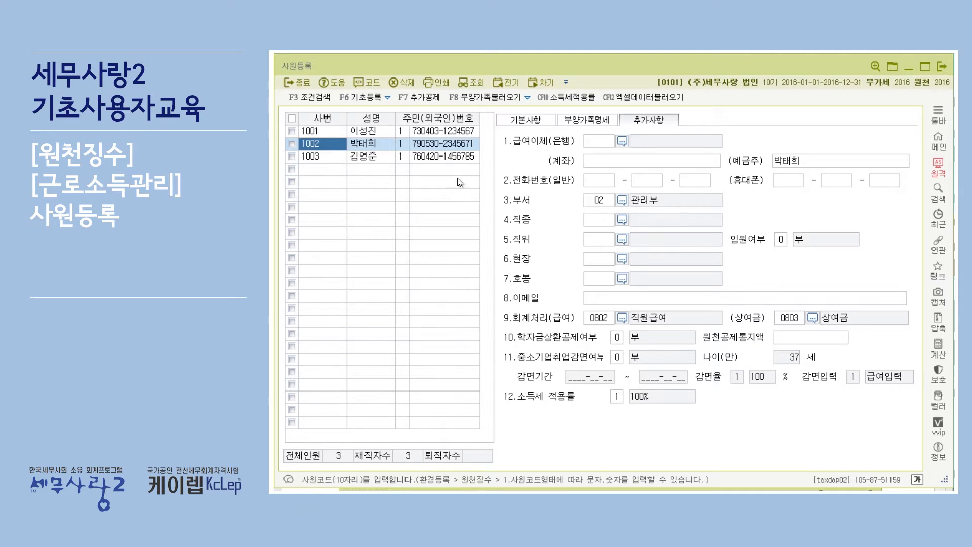
click(424, 132)
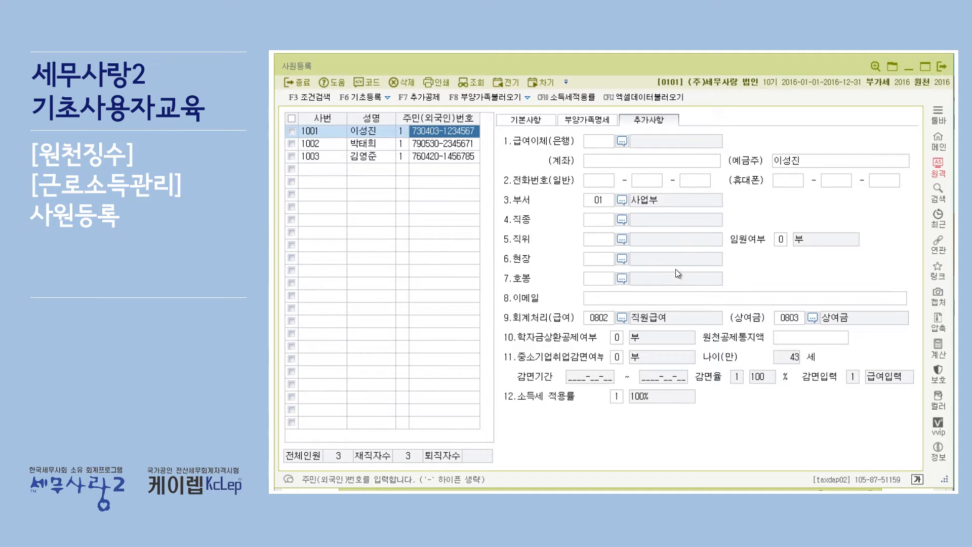
Show employee 1001's 기본사항, then view the 조건검색 criteria and close them without searching
click(515, 120)
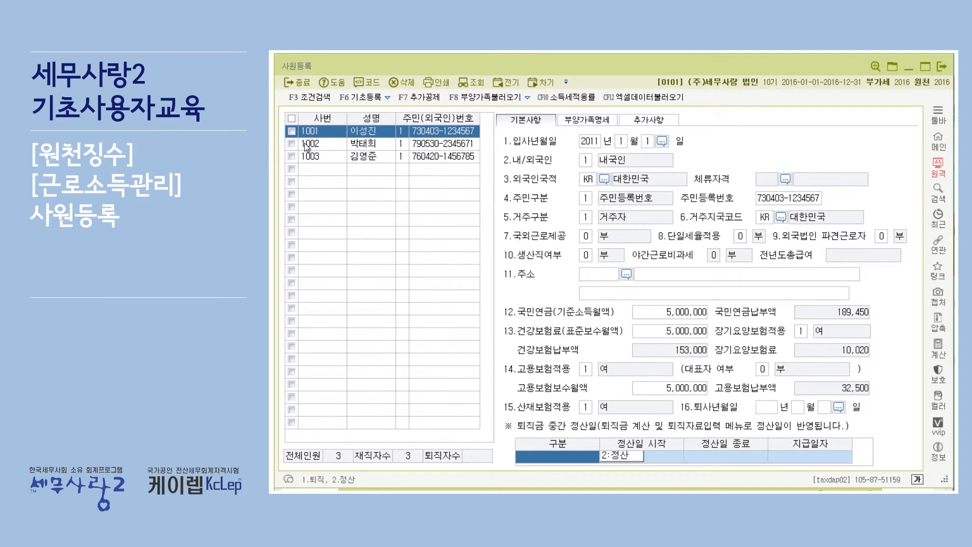
click(310, 96)
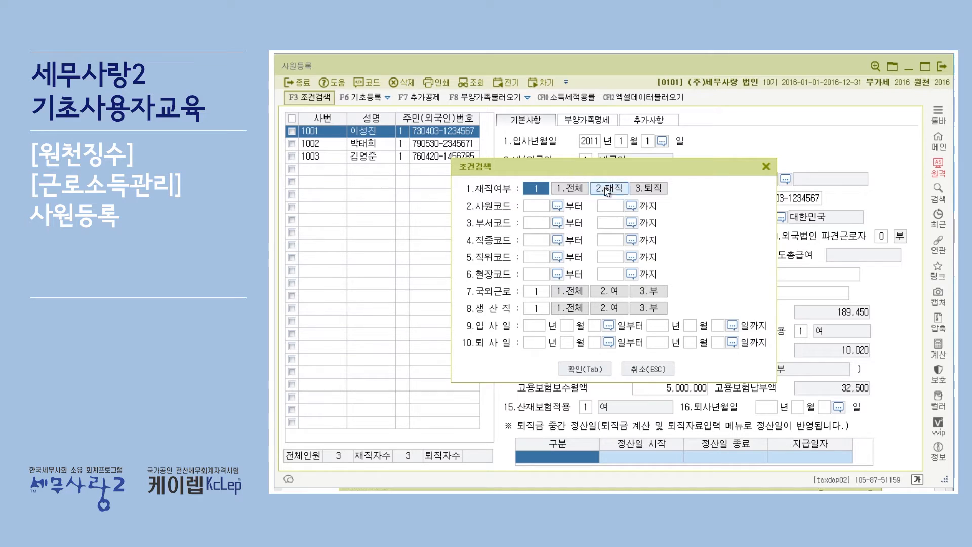
click(764, 163)
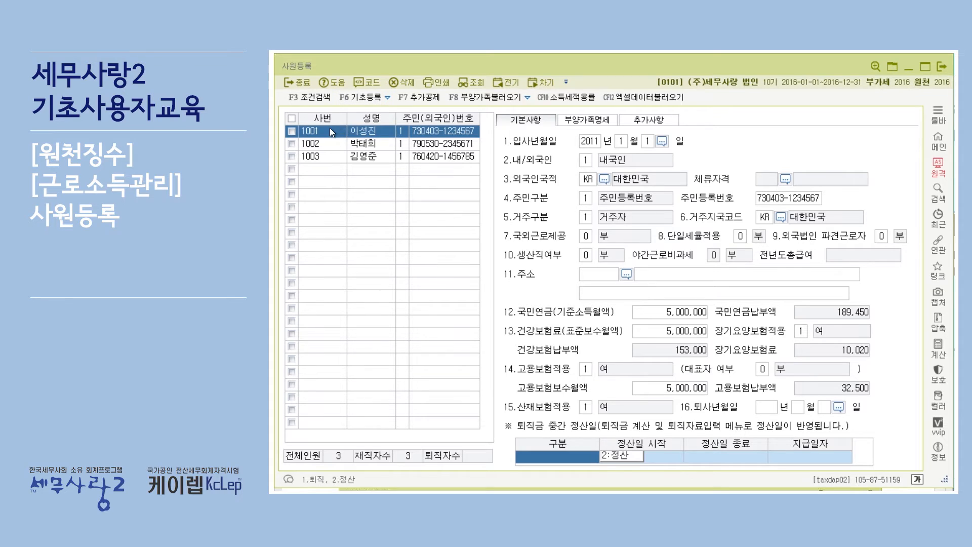
Look through the 기초등록 options without choosing one, and start 추가공제 for employee 1001
click(343, 127)
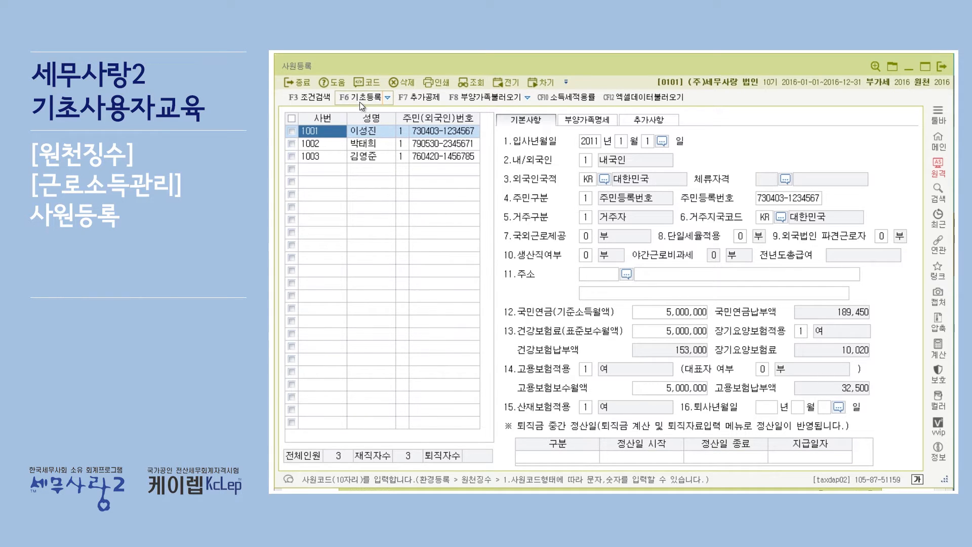
click(387, 99)
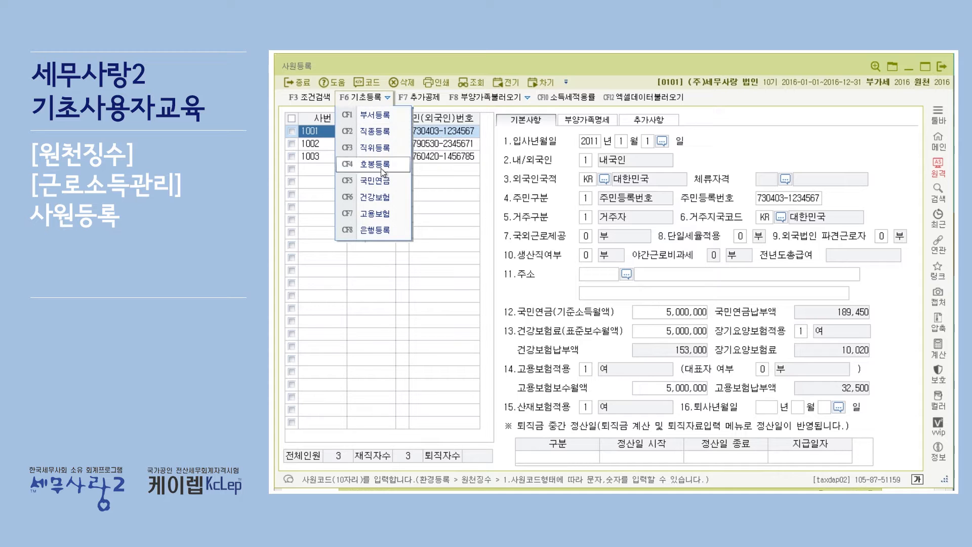
click(388, 96)
click(432, 99)
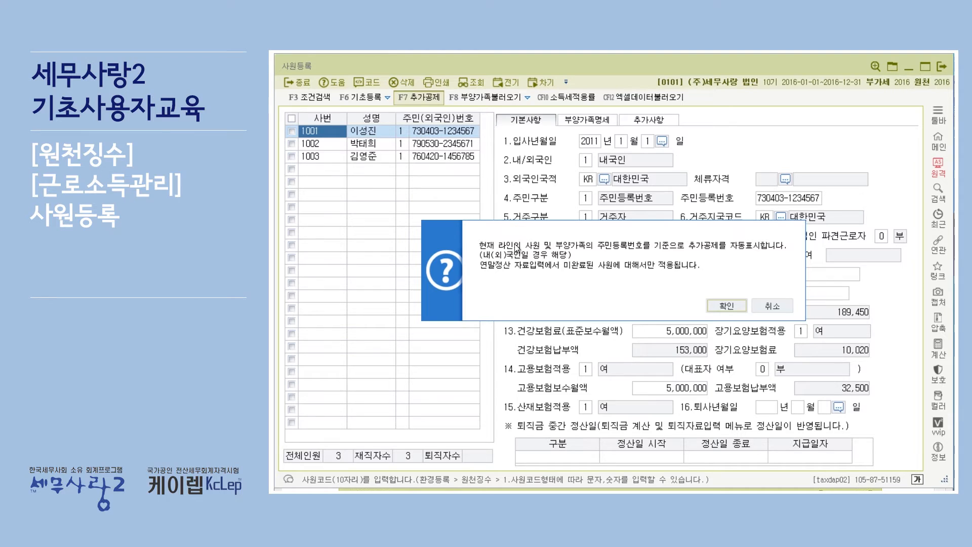